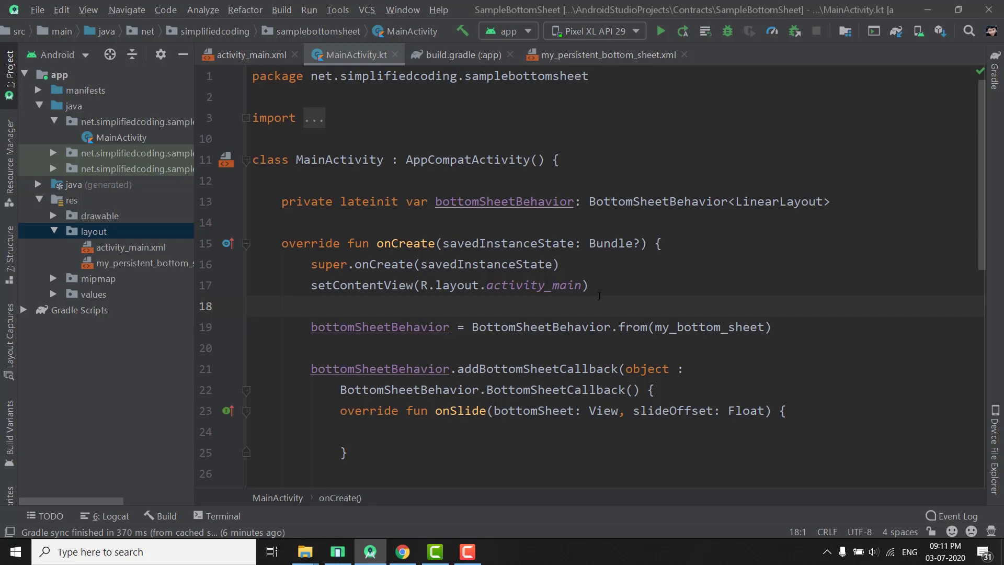
Select the res/layout folder in the Project panel
{"action": "left_click", "coordinate": [104, 231]}
Start a new layout resource file named my_dialog_bottom_sheet from the layout folder's menu
{"action": "right_click", "coordinate": [99, 232]}
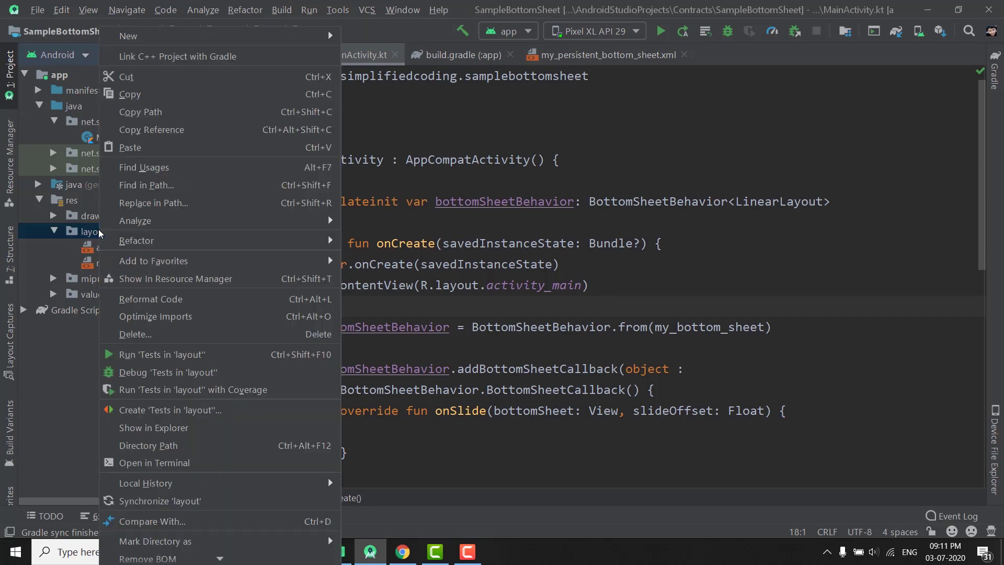
{"action": "mouse_move", "coordinate": [213, 36]}
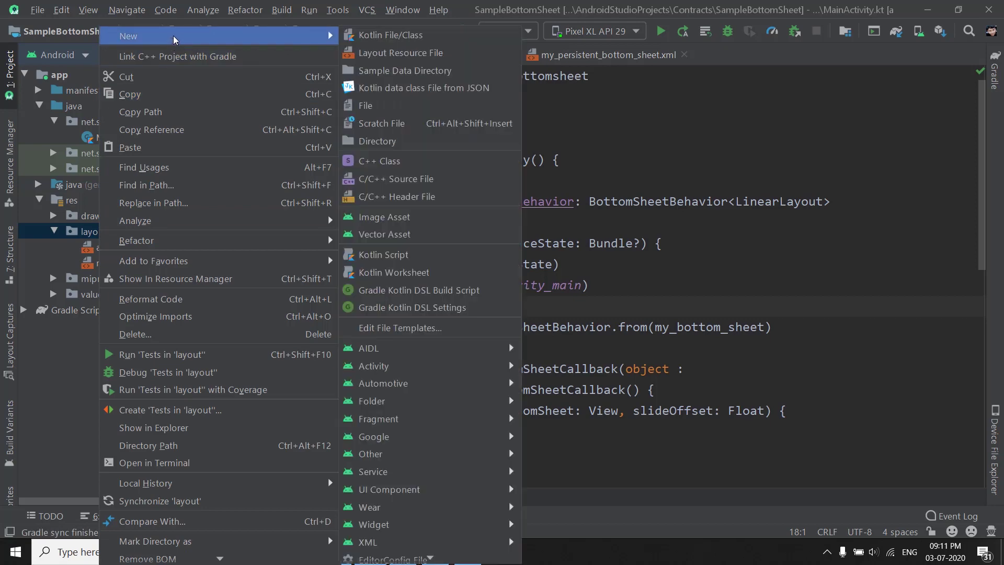
{"action": "left_click", "coordinate": [384, 55]}
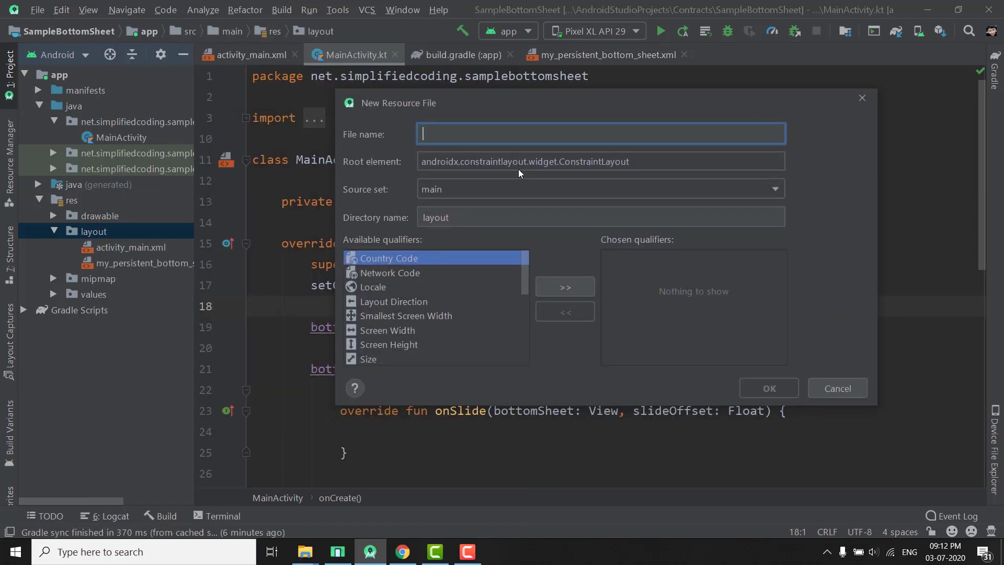
{"action": "type", "text": "my_"}
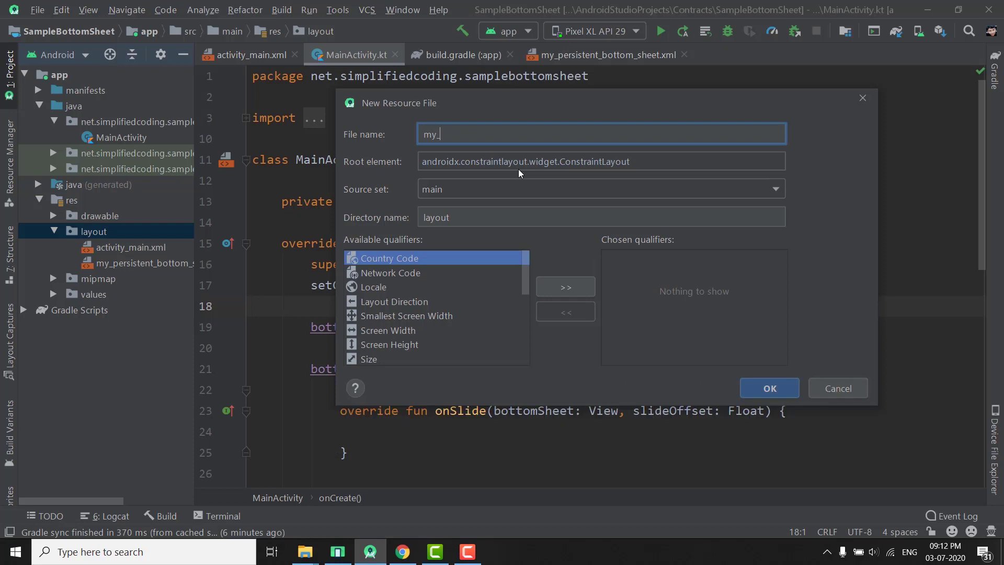
{"action": "type", "text": "dialog_bottom"}
{"action": "type", "text": "_sheet"}
Create my_dialog_bottom_sheet.xml, view it in Split mode without the Project panel, and select ConstraintLayout
{"action": "key", "text": "Return"}
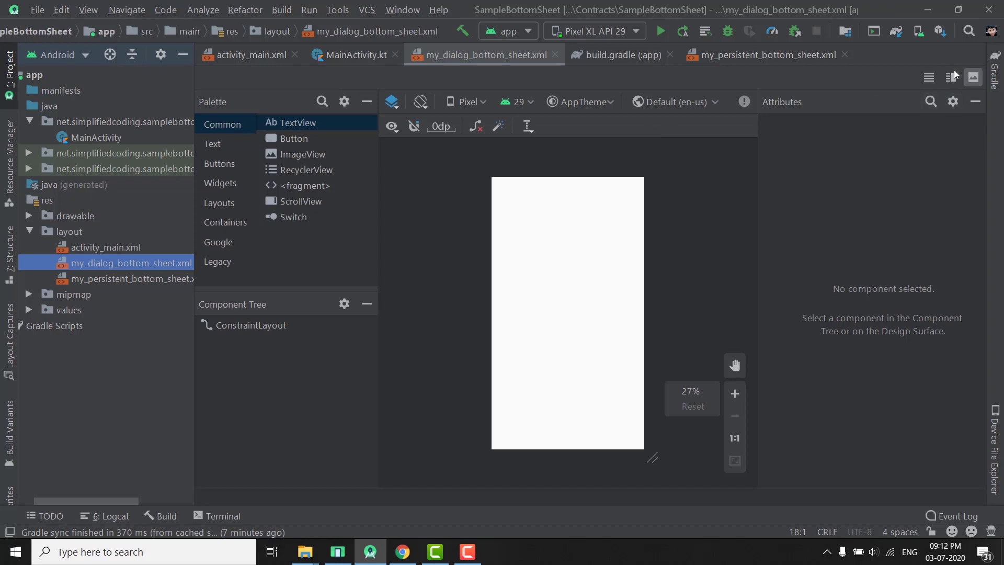
{"action": "left_click", "coordinate": [950, 77]}
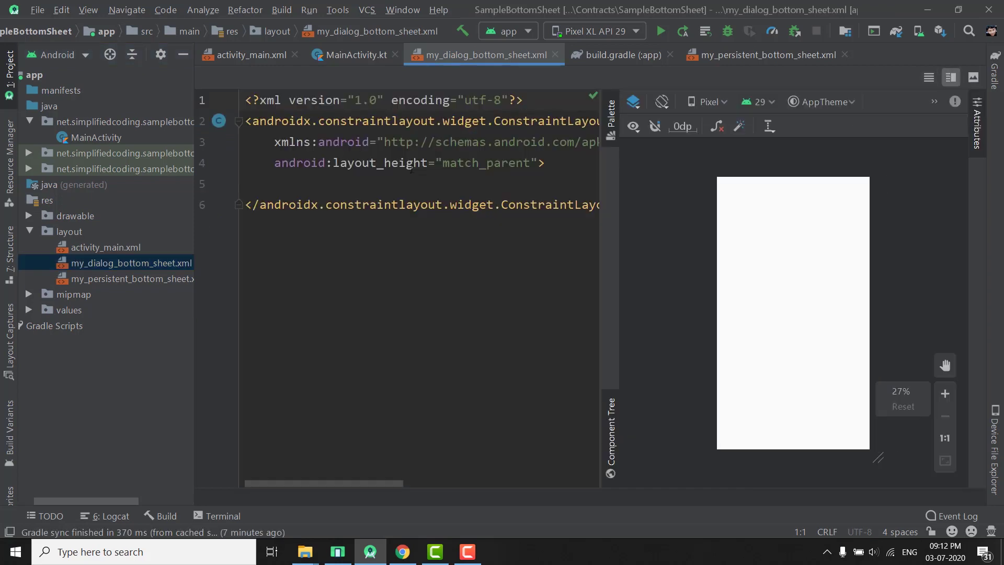
{"action": "left_click", "coordinate": [183, 54]}
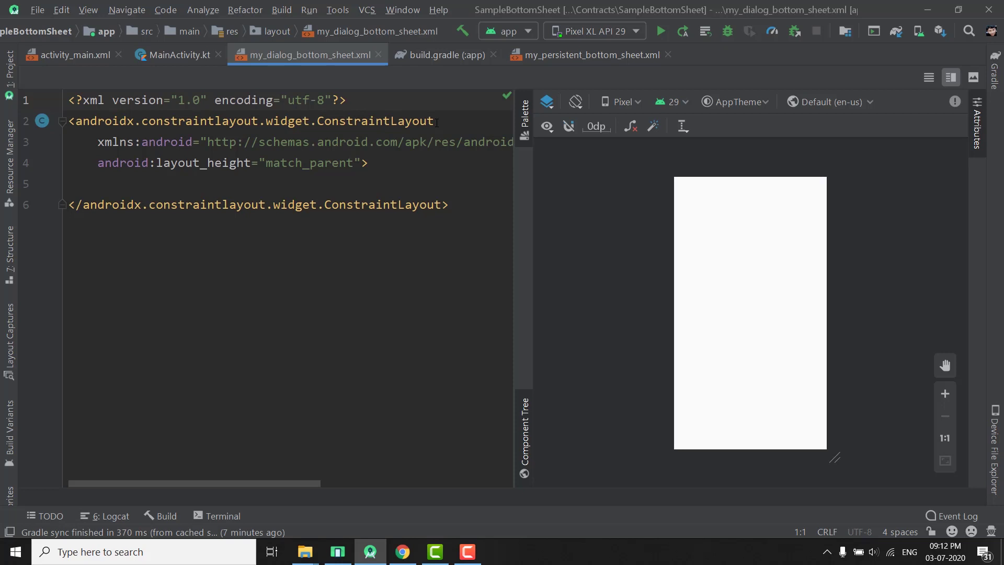
{"action": "left_click_drag", "start_coordinate": [435, 120], "coordinate": [75, 121]}
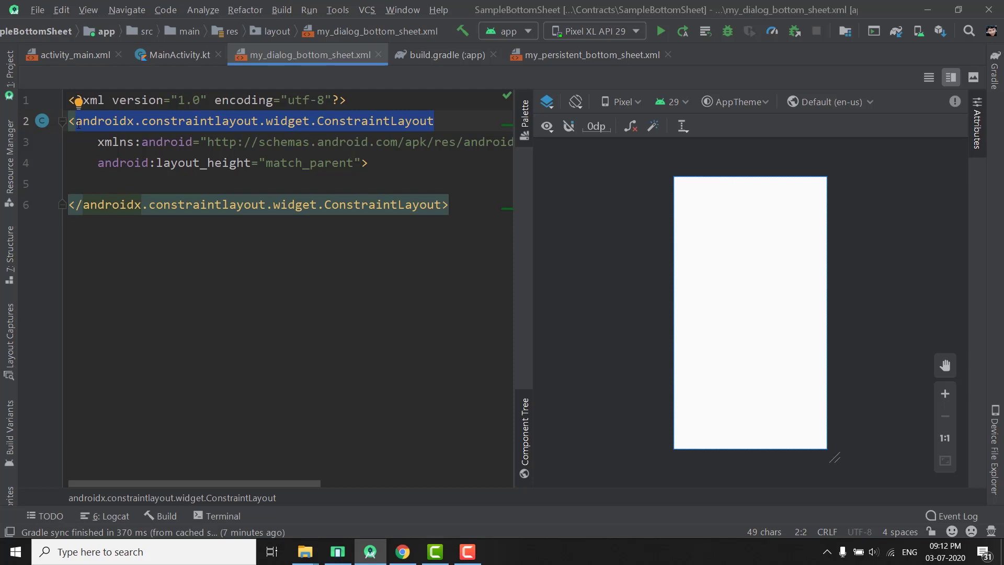
{"action": "type", "text": "Lin"}
Change the root to LinearLayout with wrap_content height, and reformat the code
{"action": "key", "text": "Return"}
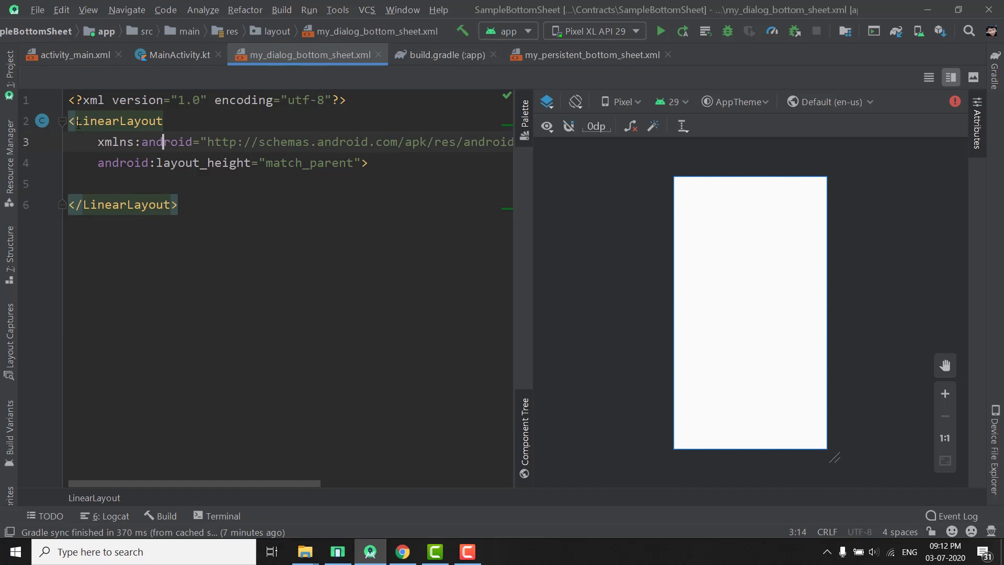
{"action": "left_click", "coordinate": [141, 142]}
{"action": "key", "text": "ctrl+Right"}
{"action": "key", "text": "ctrl+Right"}
{"action": "key", "text": "ctrl+Right"}
{"action": "key", "text": "ctrl+Right"}
{"action": "key", "text": "ctrl+Right"}
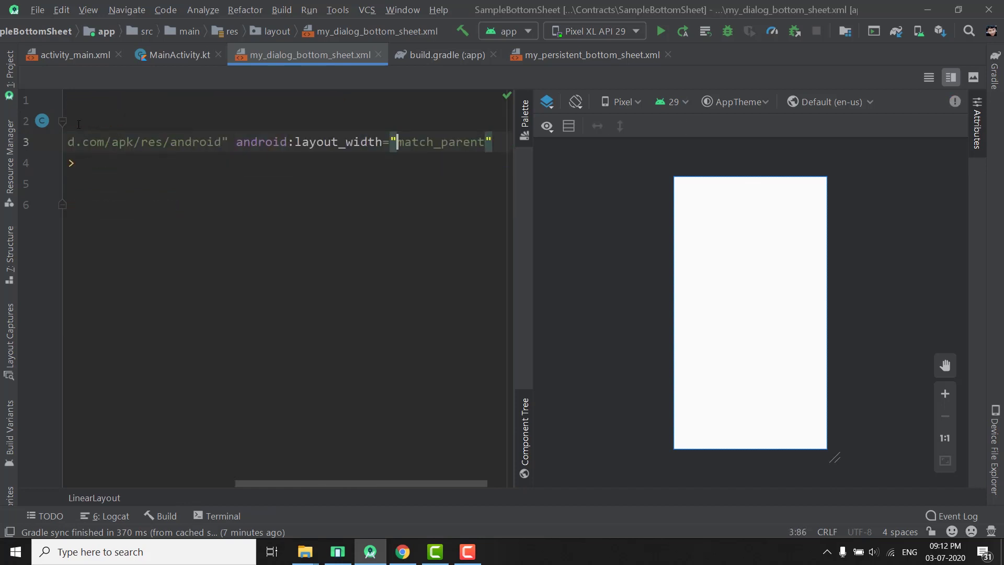
{"action": "key", "text": "Down"}
{"action": "key", "text": "Left"}
{"action": "key", "text": "Left"}
{"action": "key", "text": "ctrl+shift+Left"}
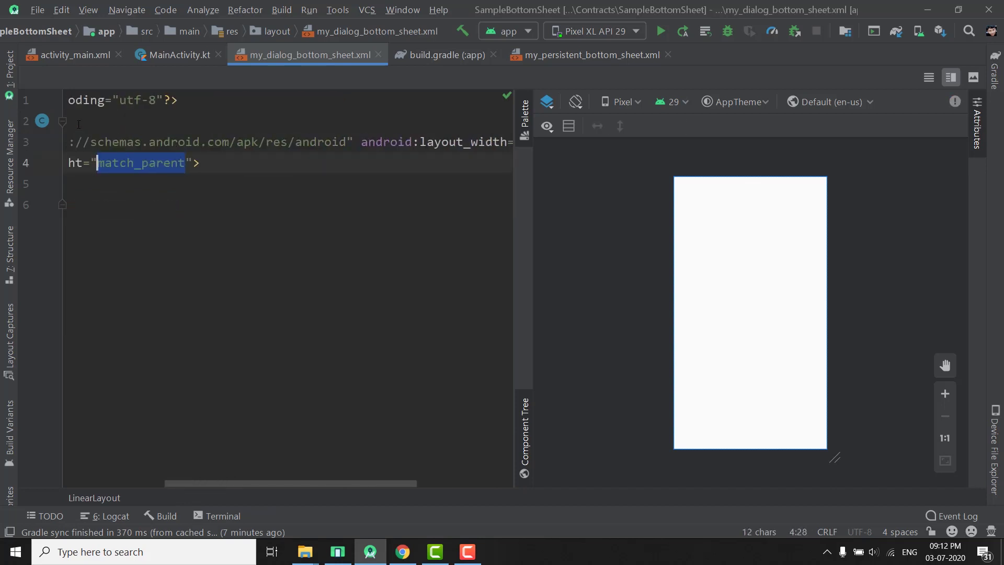
{"action": "type", "text": "wr"}
{"action": "key", "text": "Return"}
{"action": "key", "text": "ctrl+a"}
{"action": "key", "text": "ctrl+alt+l"}
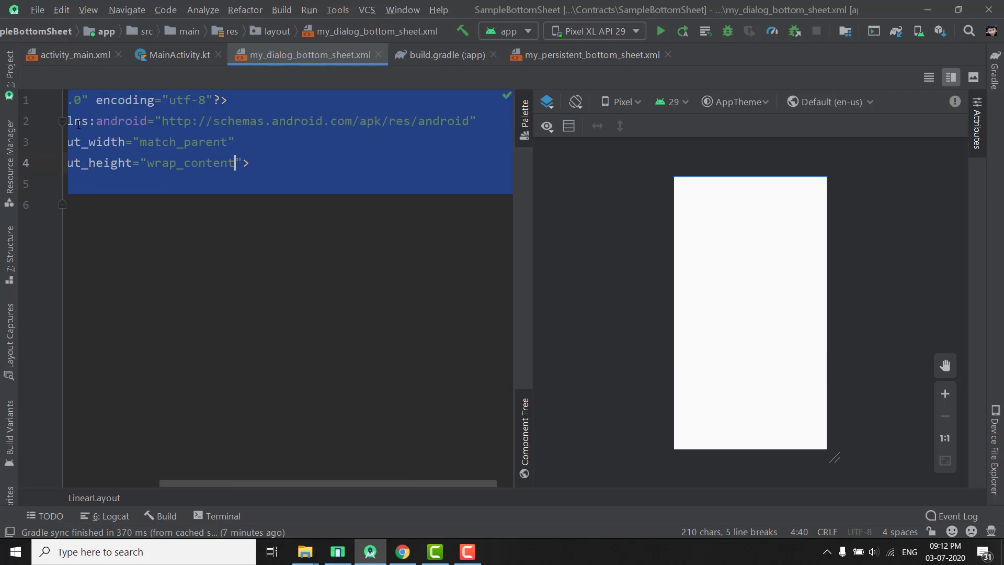
{"action": "key", "text": "Escape"}
Add android:orientation="vertical" to the LinearLayout root
{"action": "key", "text": "Up"}
{"action": "key", "text": "Return"}
{"action": "key", "text": "Up"}
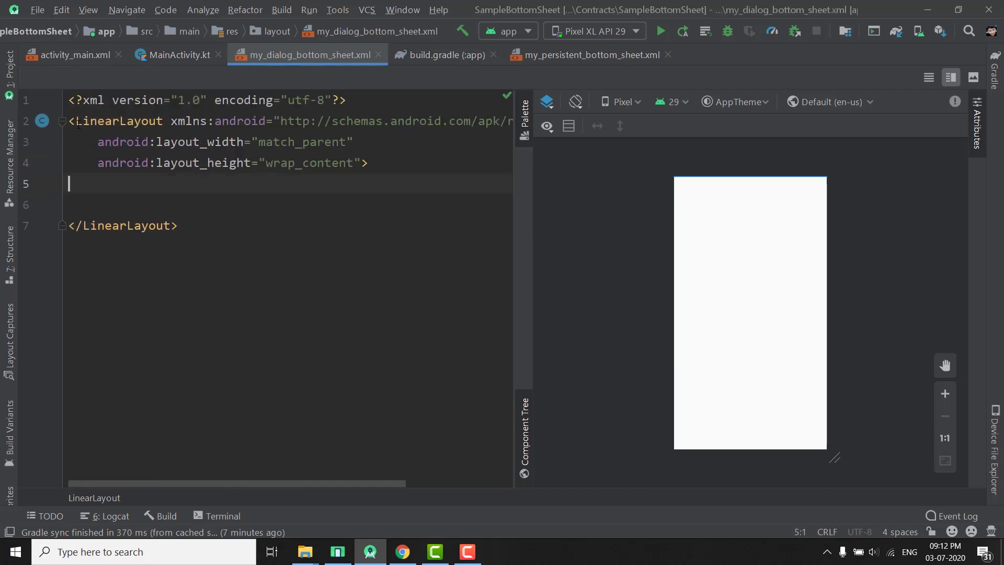
{"action": "key", "text": "Up"}
{"action": "key", "text": "Up"}
{"action": "key", "text": "Return"}
{"action": "key", "text": "Up"}
{"action": "type", "text": "ori"}
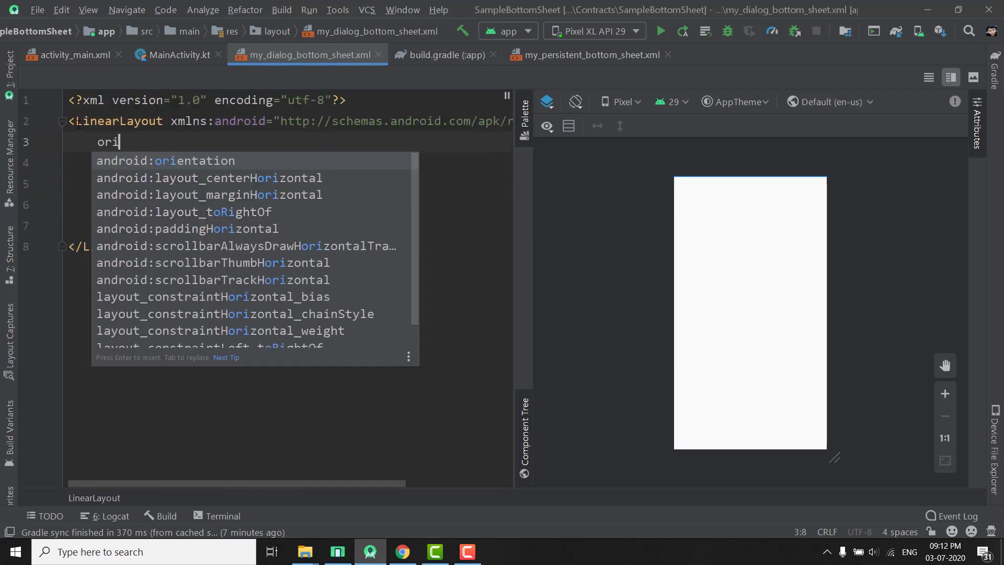
{"action": "key", "text": "Return"}
{"action": "key", "text": "Return"}
{"action": "key", "text": "Down"}
{"action": "key", "text": "Down"}
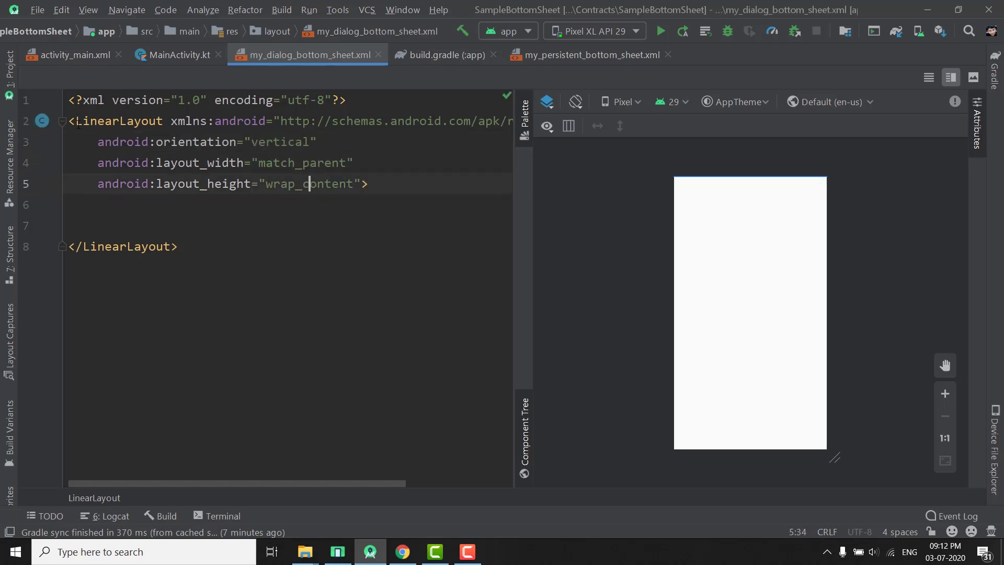
Add a ListView with match_parent width, wrap_content height and id @+id/list_items
{"action": "key", "text": "Down"}
{"action": "key", "text": "Return"}
{"action": "type", "text": "<Lin"}
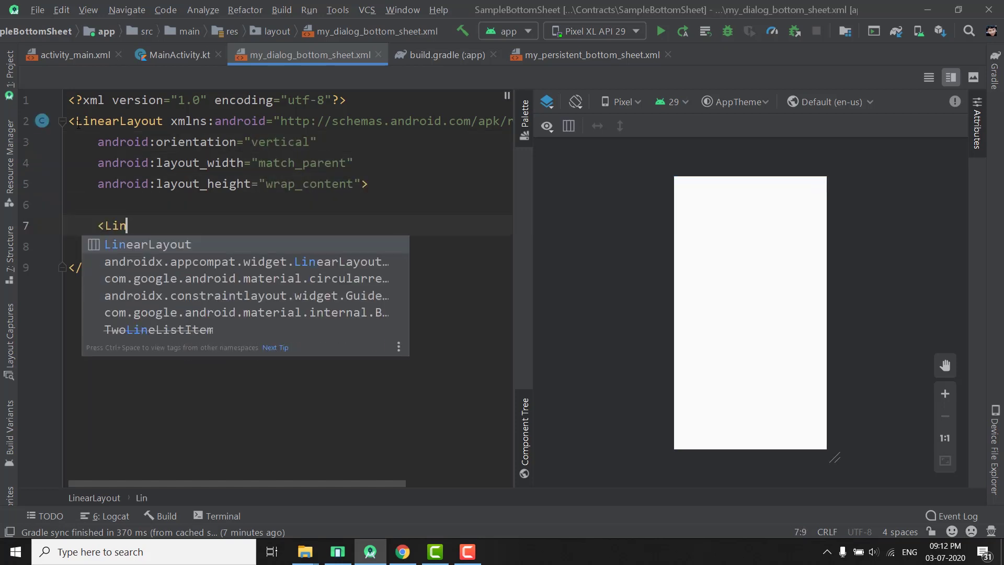
{"action": "key", "text": "BackSpace"}
{"action": "type", "text": "stVi"}
{"action": "key", "text": "Return"}
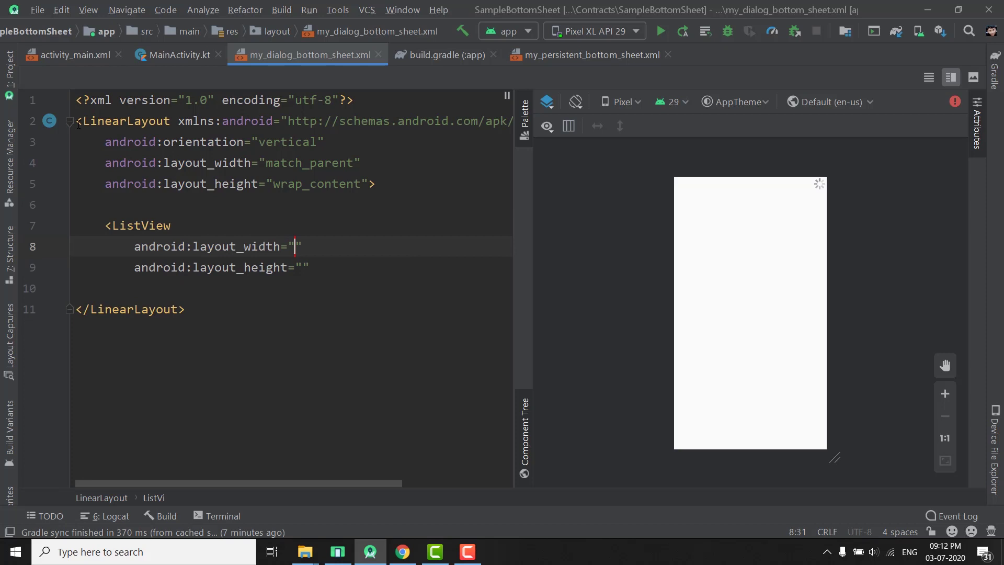
{"action": "type", "text": "ma"}
{"action": "key", "text": "Return"}
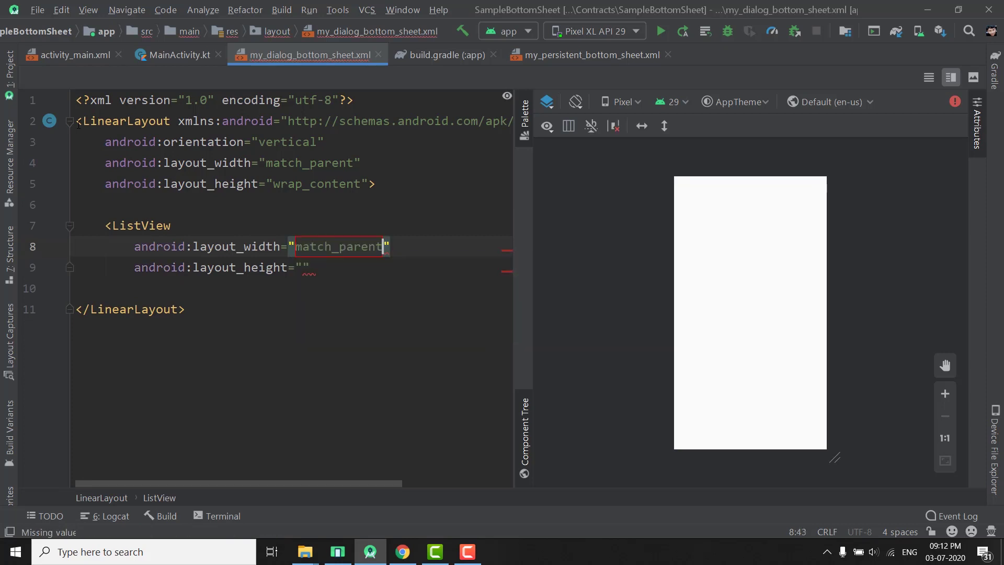
{"action": "key", "text": "Return"}
{"action": "type", "text": "wr"}
{"action": "key", "text": "Return"}
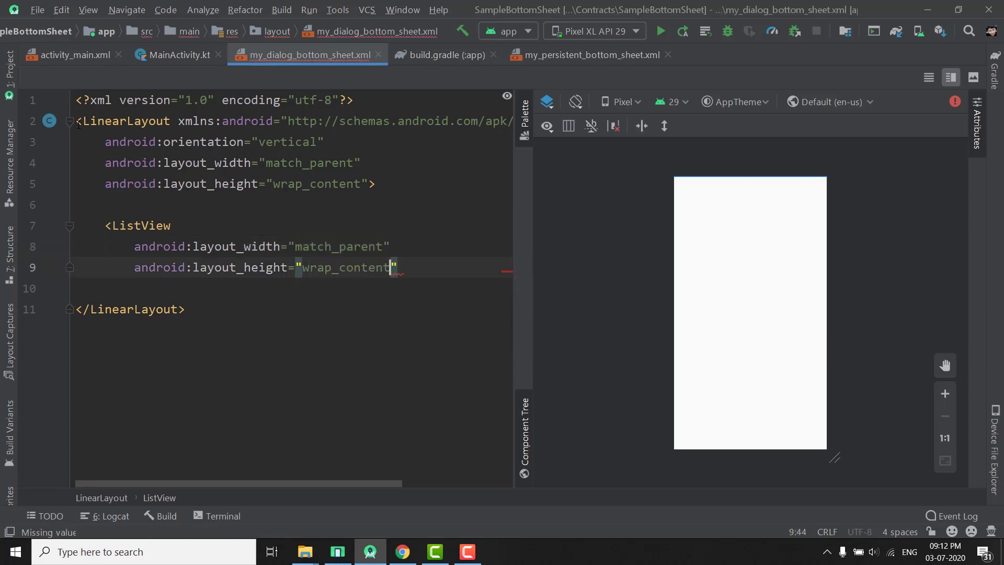
{"action": "type", "text": "/"}
{"action": "key", "text": "Up"}
{"action": "key", "text": "Up"}
{"action": "key", "text": "Return"}
{"action": "type", "text": "id"}
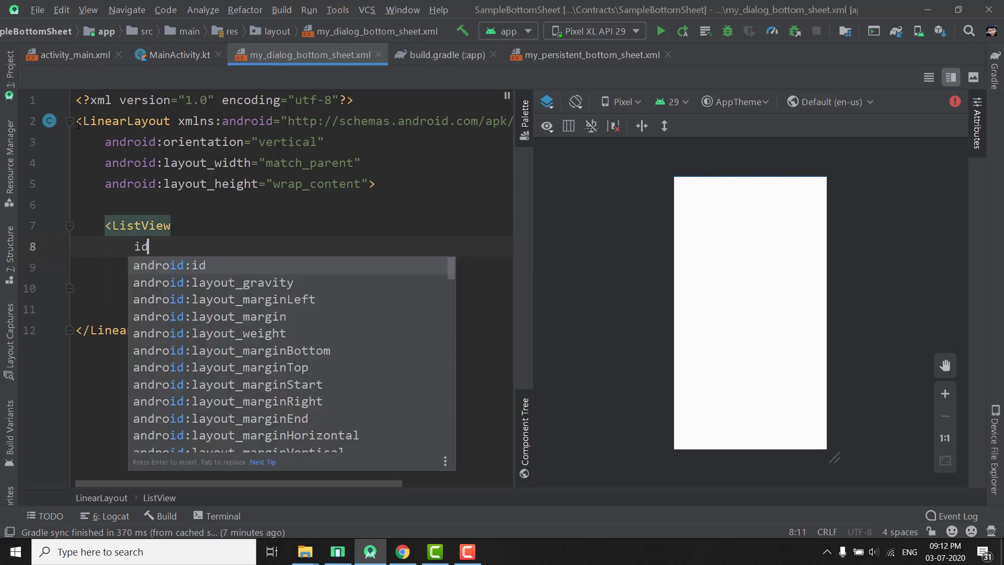
{"action": "key", "text": "Return"}
{"action": "key", "text": "Return"}
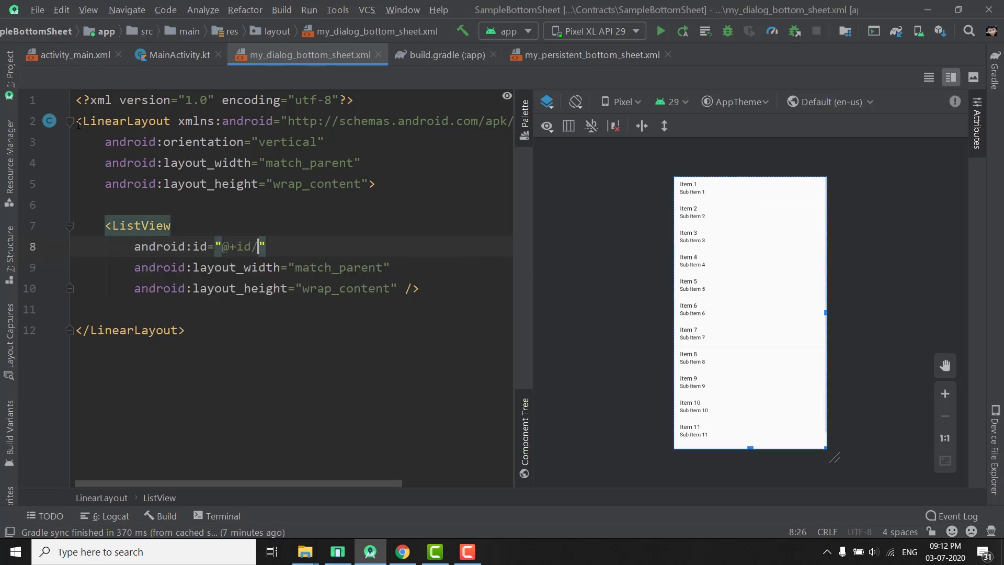
{"action": "type", "text": "list_ite"}
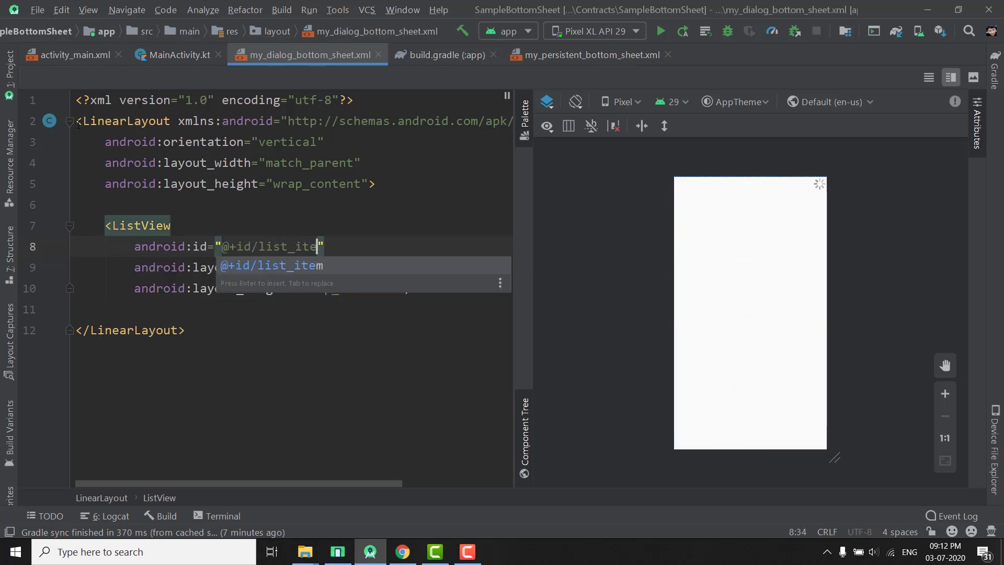
{"action": "type", "text": "ms"}
Reformat the layout code and bring back the Project panel
{"action": "key", "text": "ctrl+a"}
{"action": "key", "text": "ctrl+alt+l"}
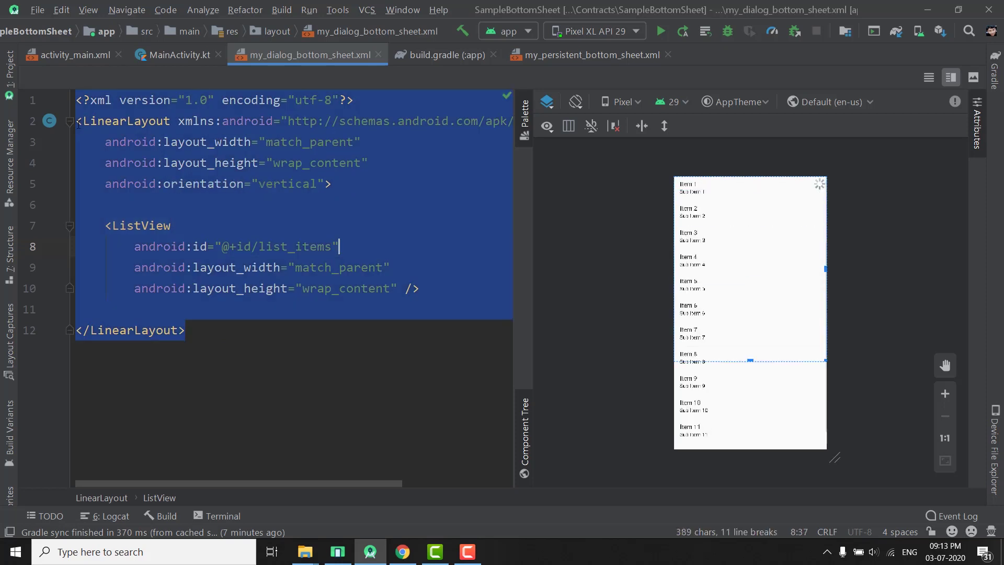
{"action": "left_click", "coordinate": [332, 267]}
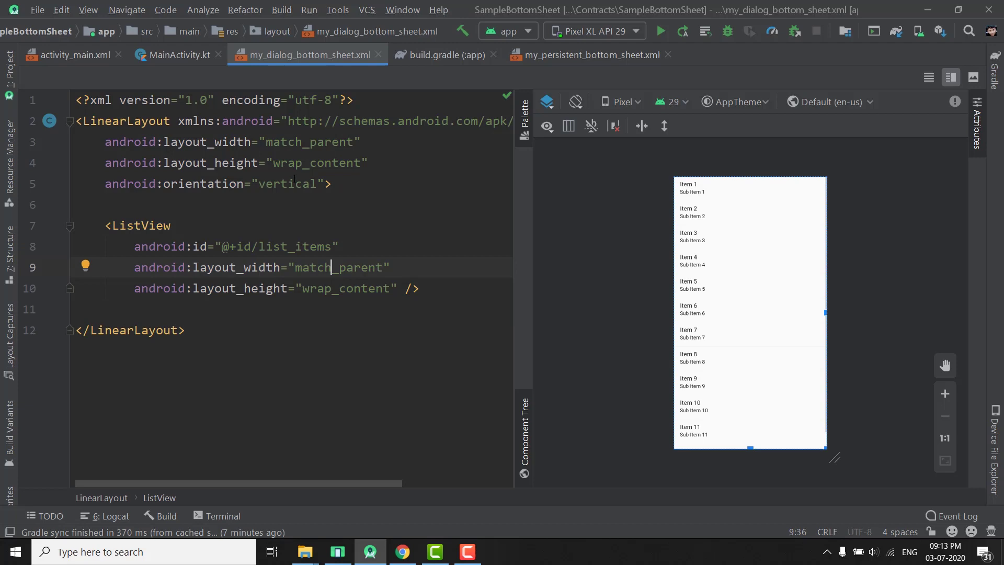
{"action": "left_click", "coordinate": [11, 75]}
Create the Kotlin file MyDialogBottomSheet in the app's main package
{"action": "left_click", "coordinate": [106, 122]}
{"action": "right_click", "coordinate": [106, 122]}
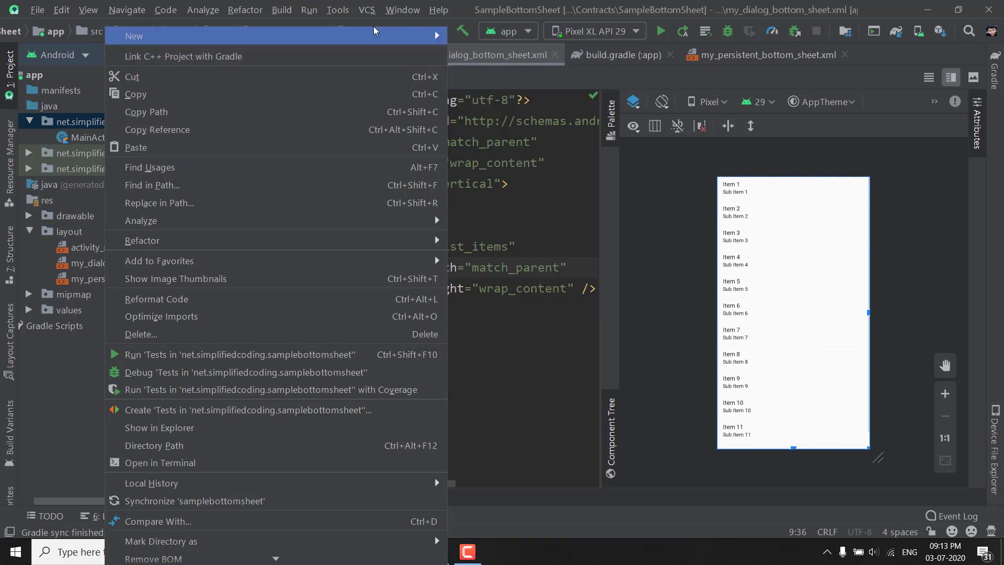
{"action": "left_click", "coordinate": [498, 52]}
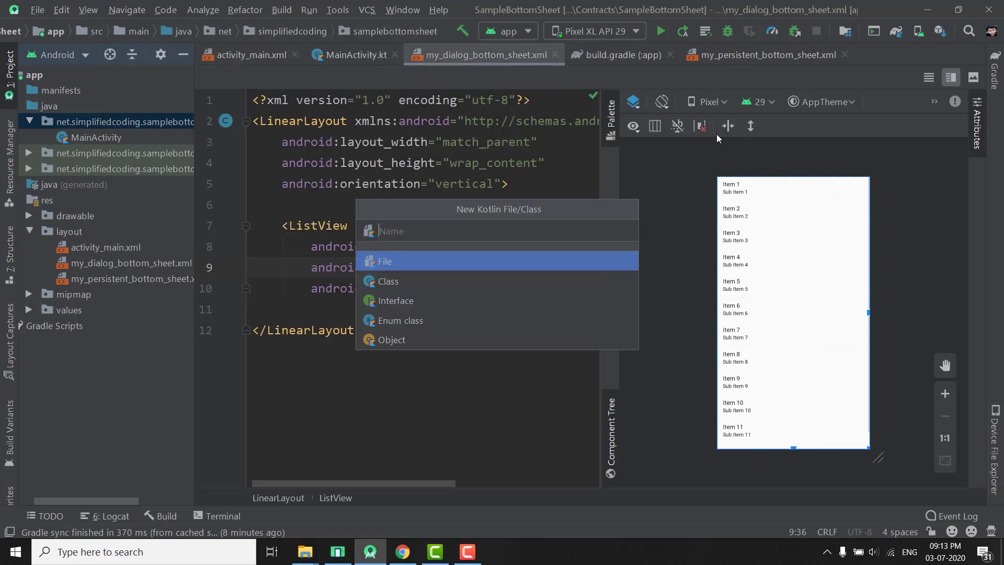
{"action": "type", "text": "MyDialo"}
{"action": "type", "text": "gBottomSheet"}
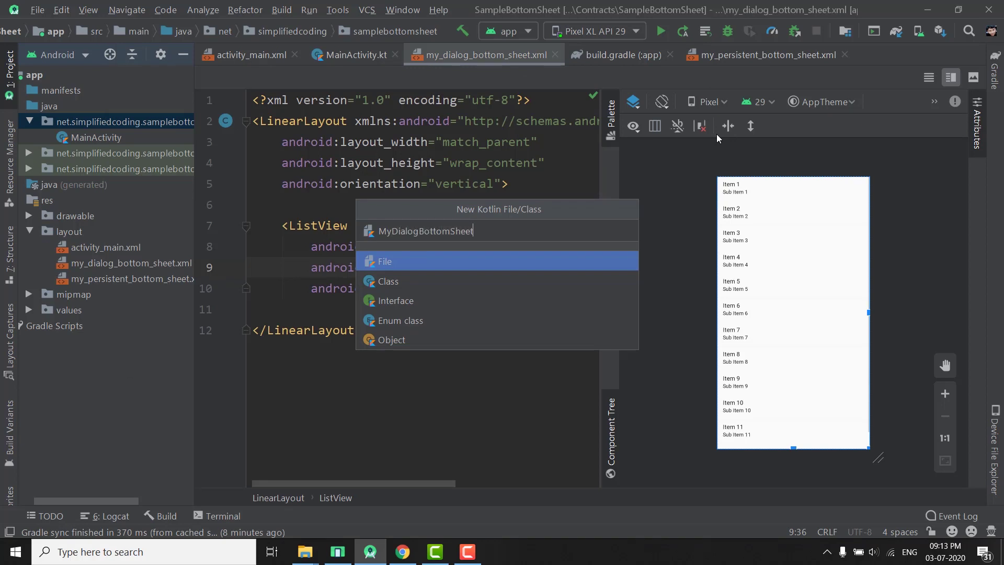
{"action": "key", "text": "Return"}
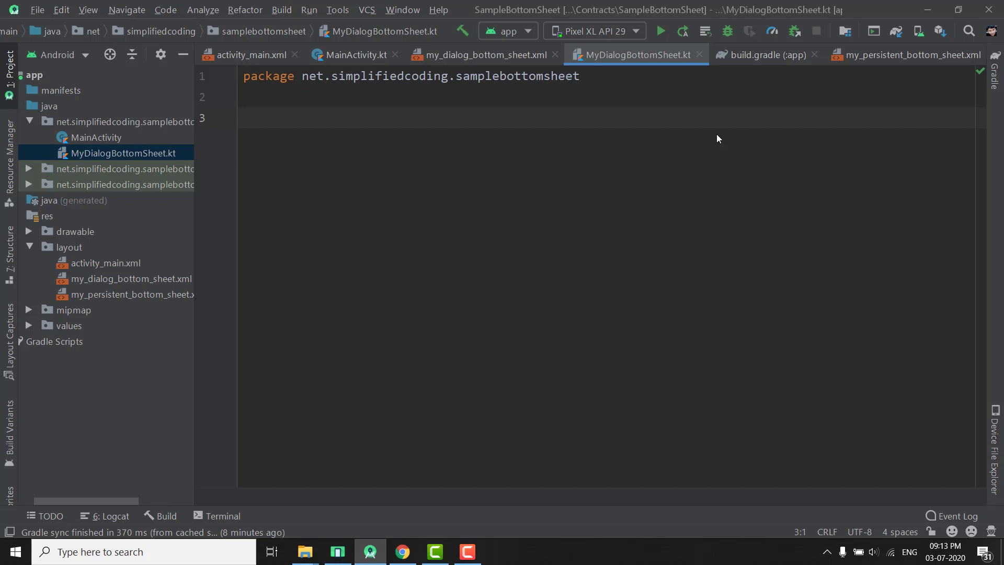
{"action": "type", "text": "cl"}
Declare class MyDialogBottomSheet : BottomSheetDialogFragment() with its import and an empty body
{"action": "key", "text": "Down"}
{"action": "key", "text": "Return"}
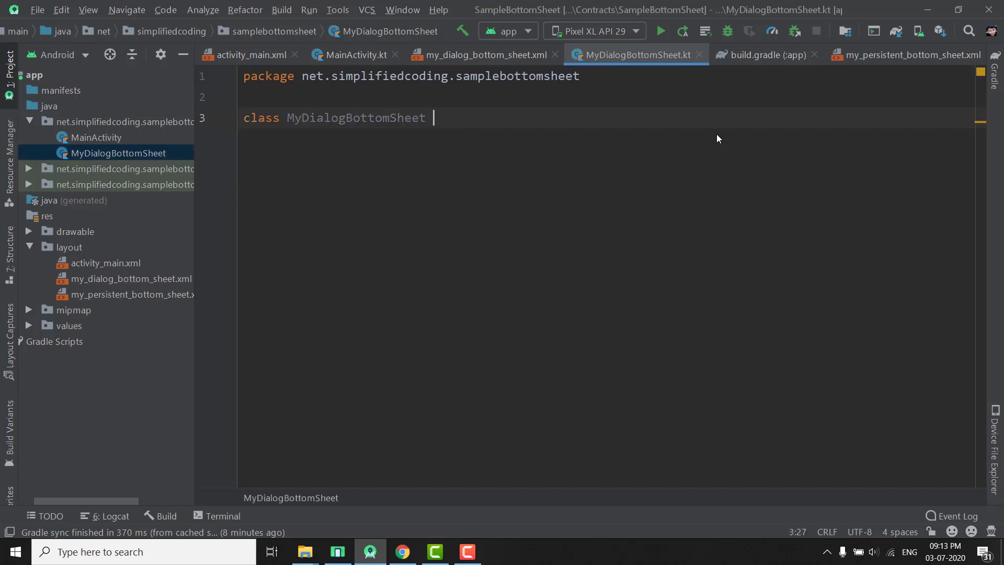
{"action": "type", "text": ": "}
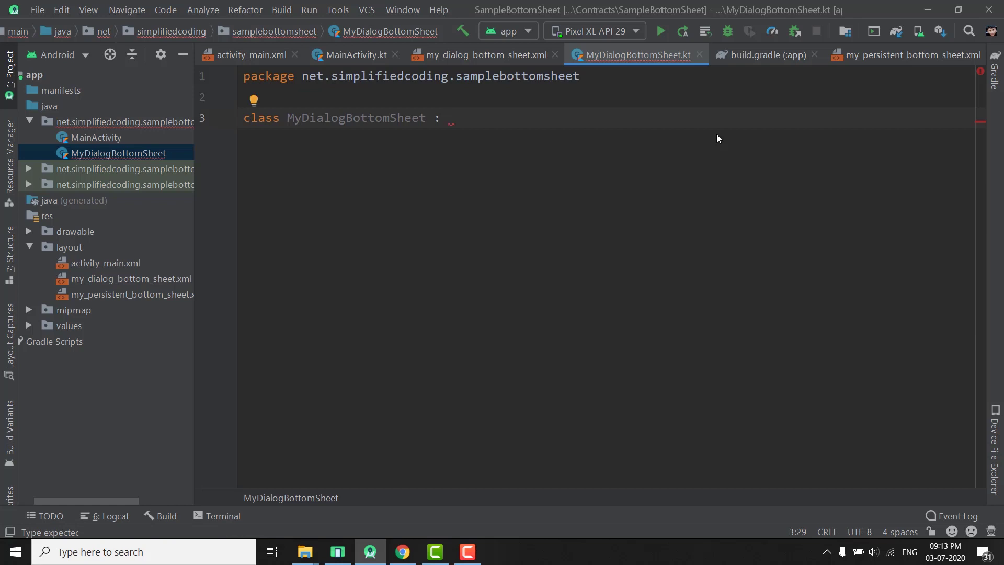
{"action": "type", "text": "BottomSh"}
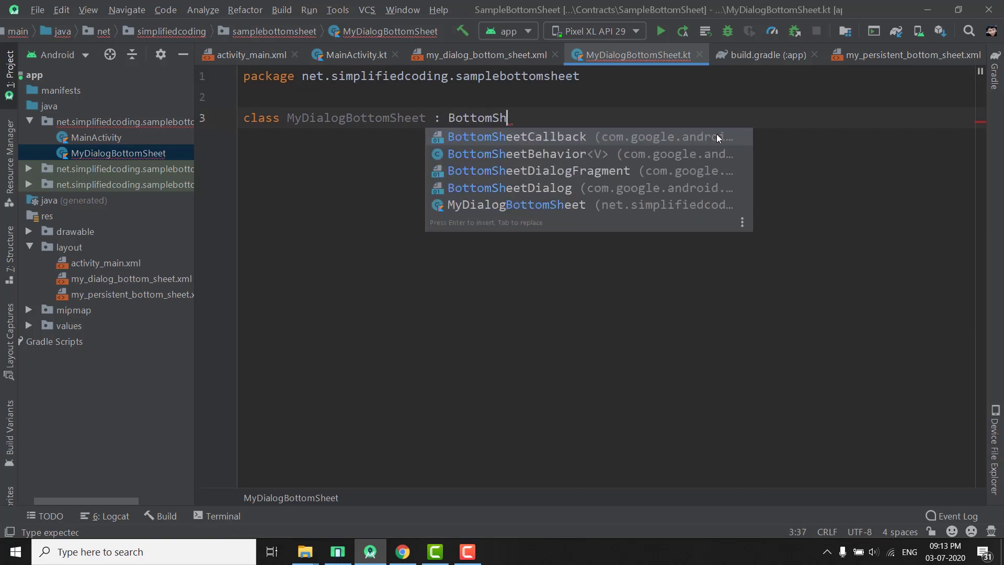
{"action": "type", "text": "ee"}
{"action": "key", "text": "Down"}
{"action": "key", "text": "Down"}
{"action": "key", "text": "Return"}
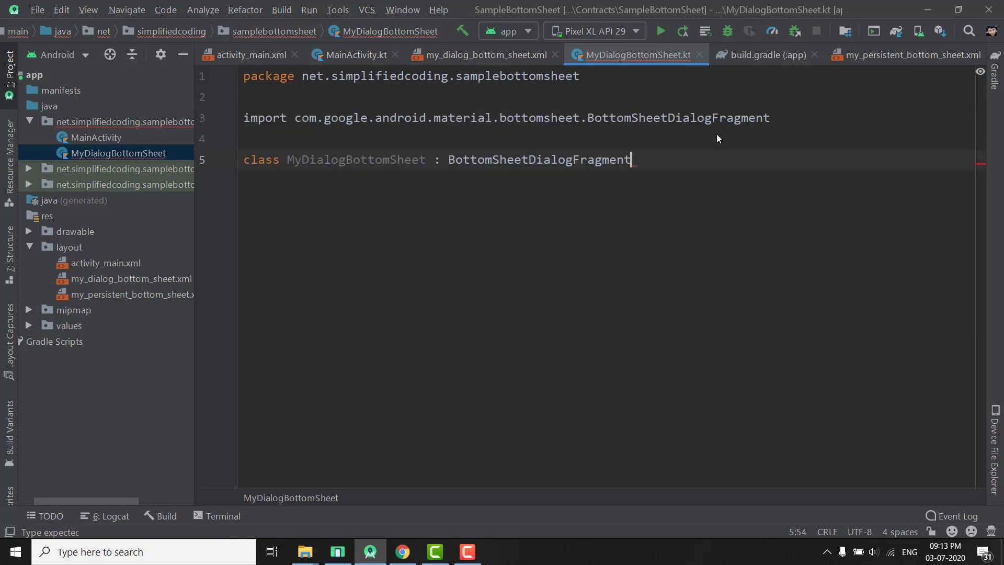
{"action": "type", "text": "()"}
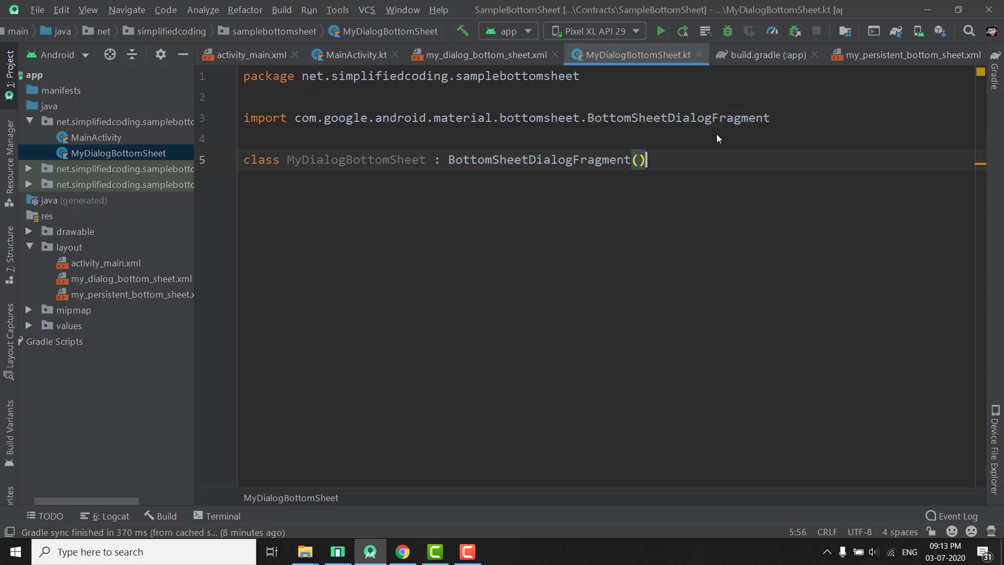
{"action": "type", "text": "{"}
{"action": "key", "text": "Return"}
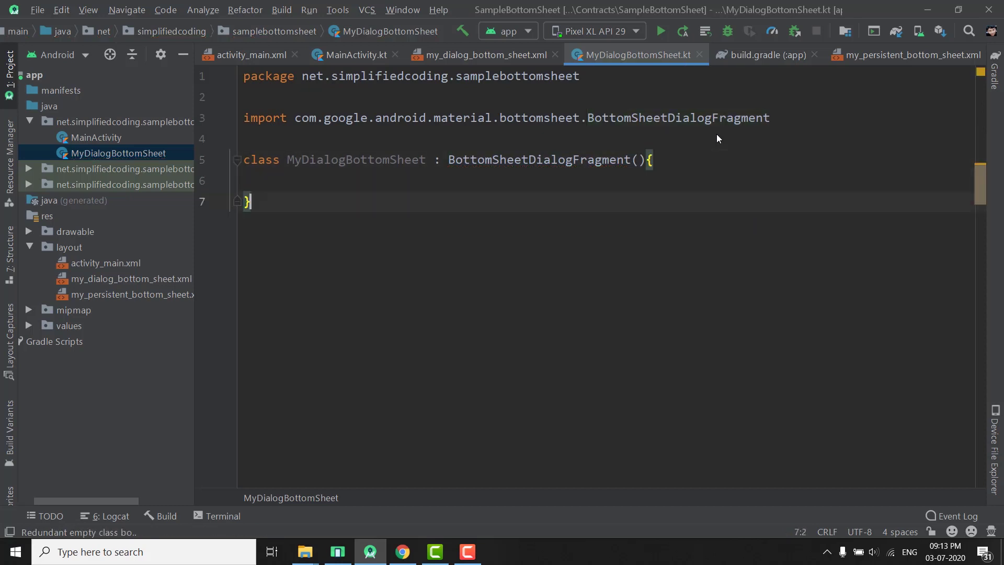
{"action": "left_click", "coordinate": [360, 160]}
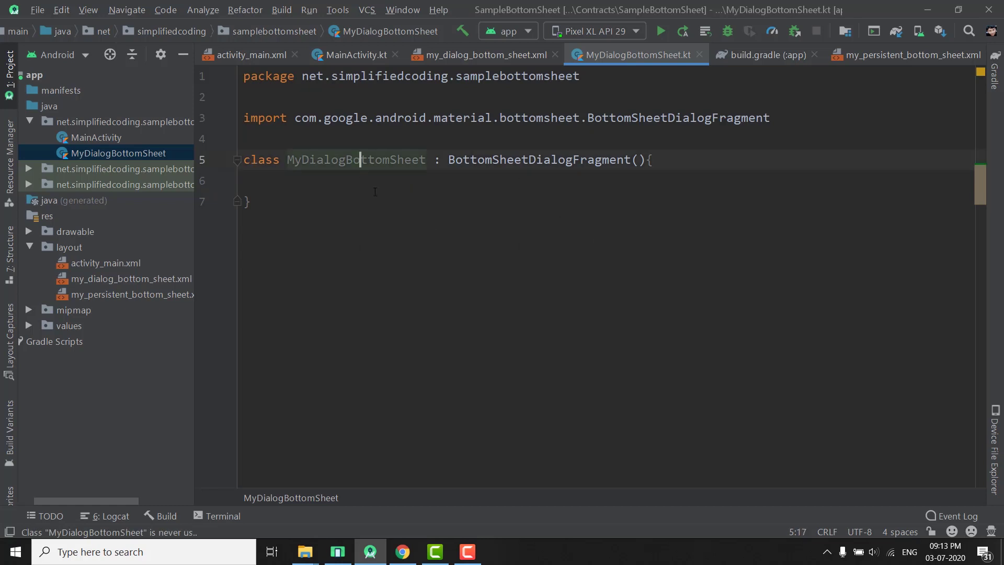
{"action": "left_click", "coordinate": [317, 180]}
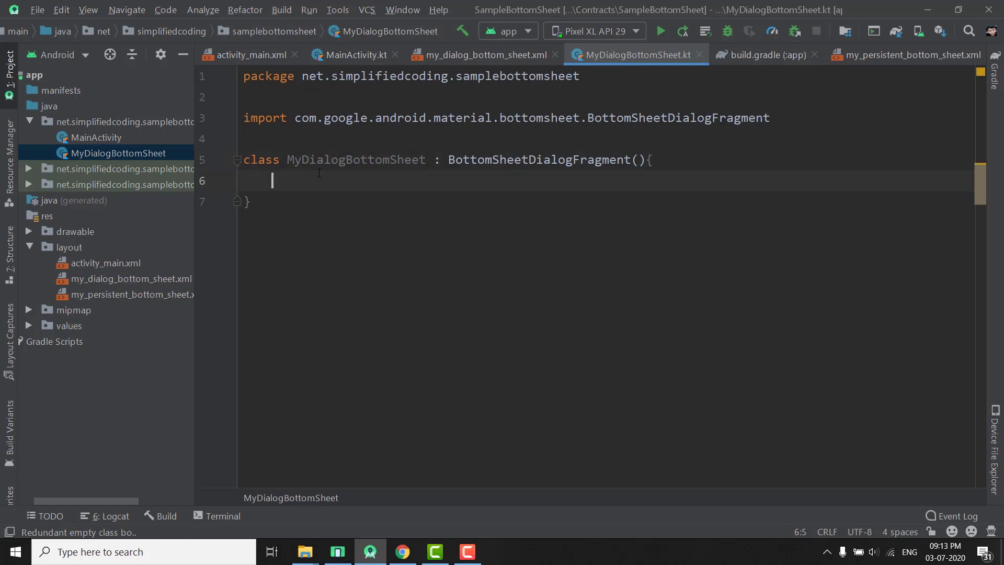
Insert an onCreateView override, undoing an accidental onCreate override
{"action": "key", "text": "Return"}
{"action": "key", "text": "Return"}
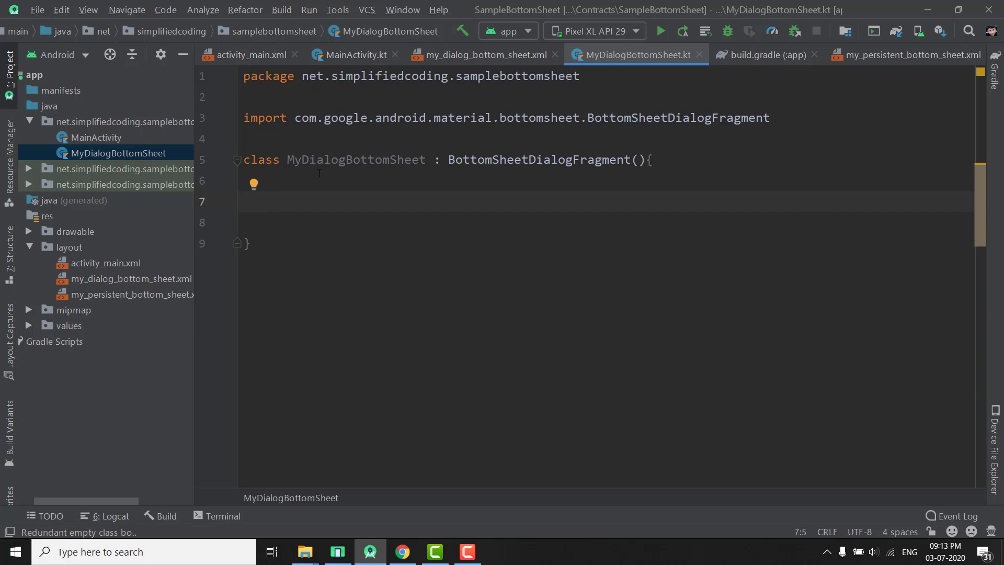
{"action": "type", "text": "override fun "}
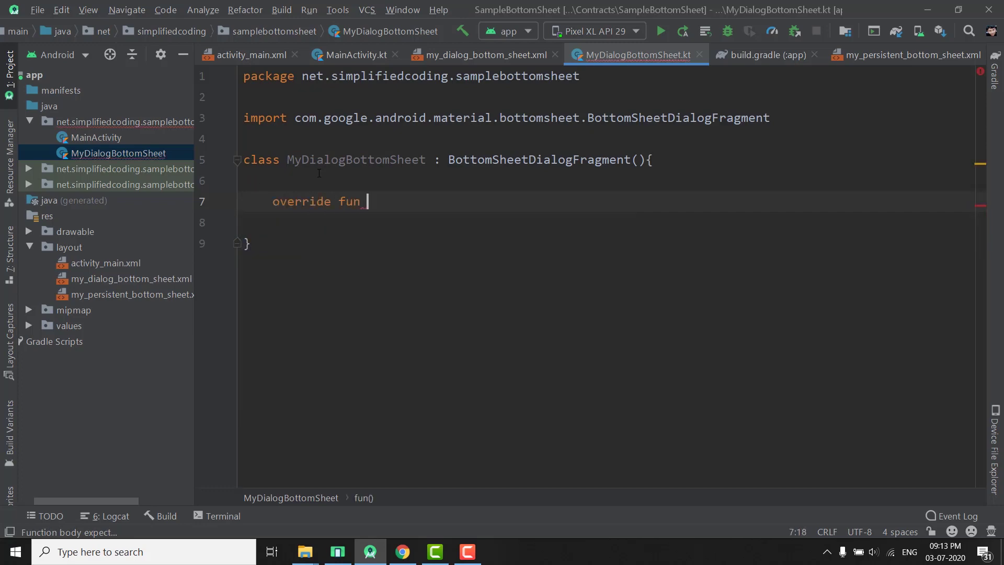
{"action": "type", "text": "onCreate"}
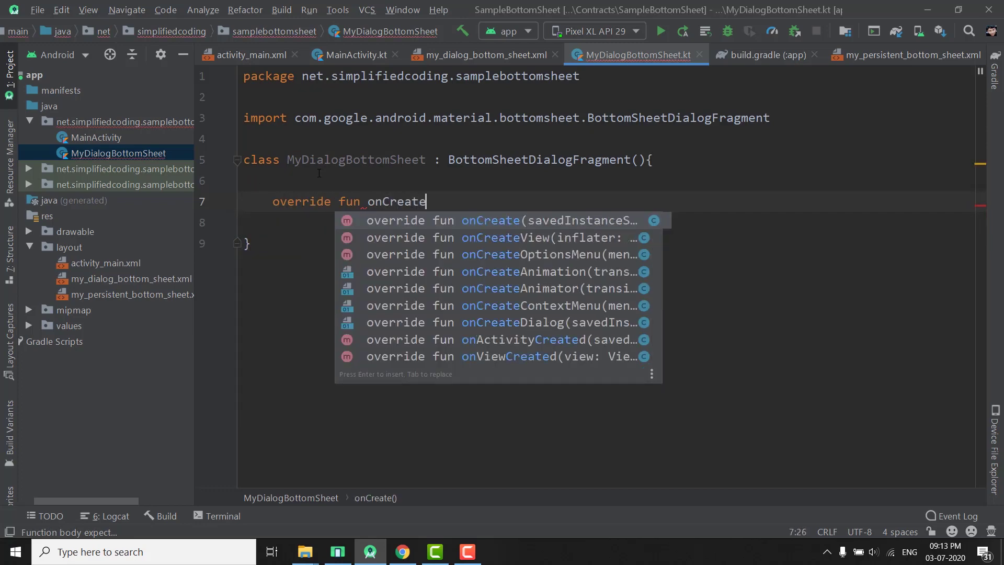
{"action": "key", "text": "Return"}
{"action": "key", "text": "ctrl+z"}
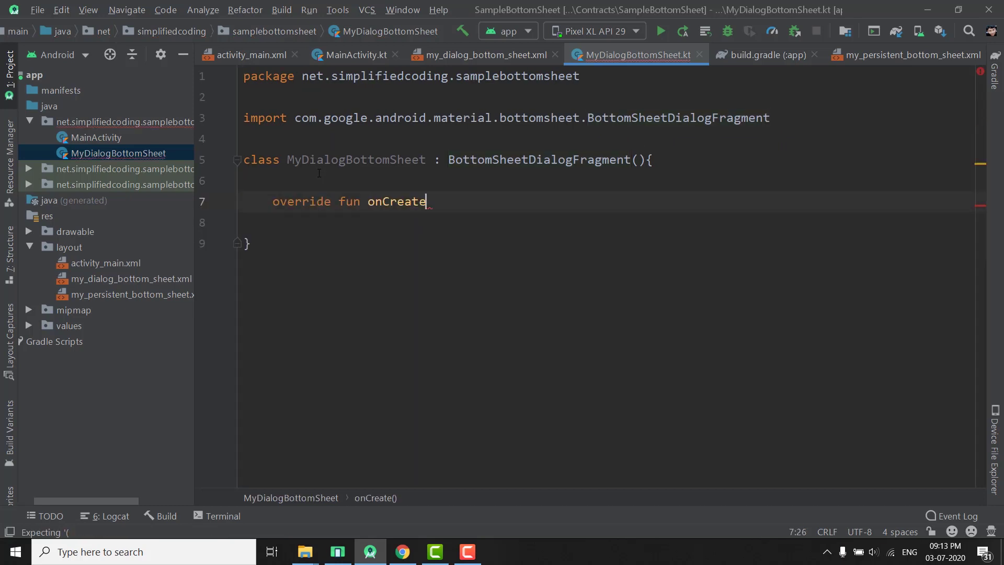
{"action": "type", "text": "Vi"}
{"action": "key", "text": "Return"}
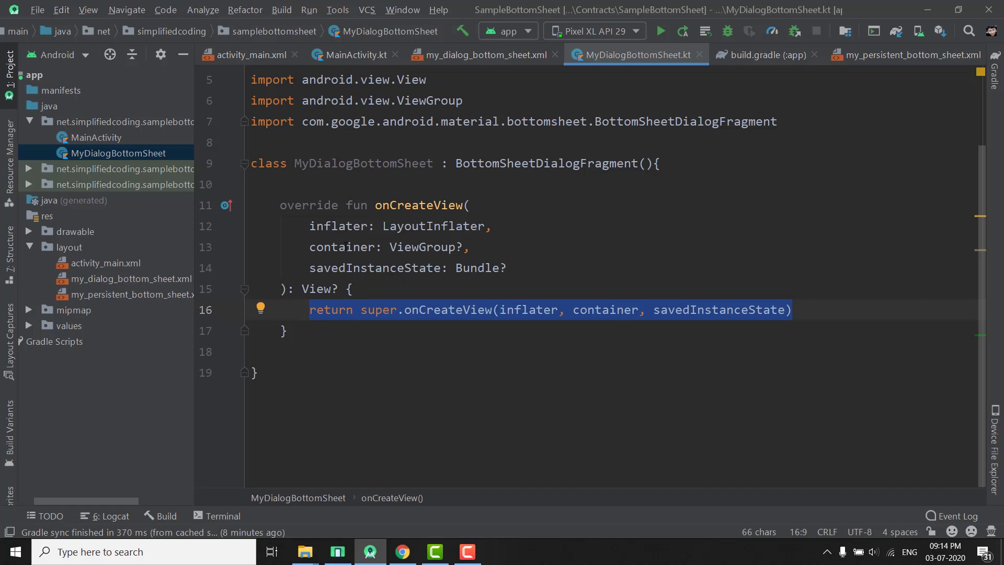
{"action": "type", "text": "r"}
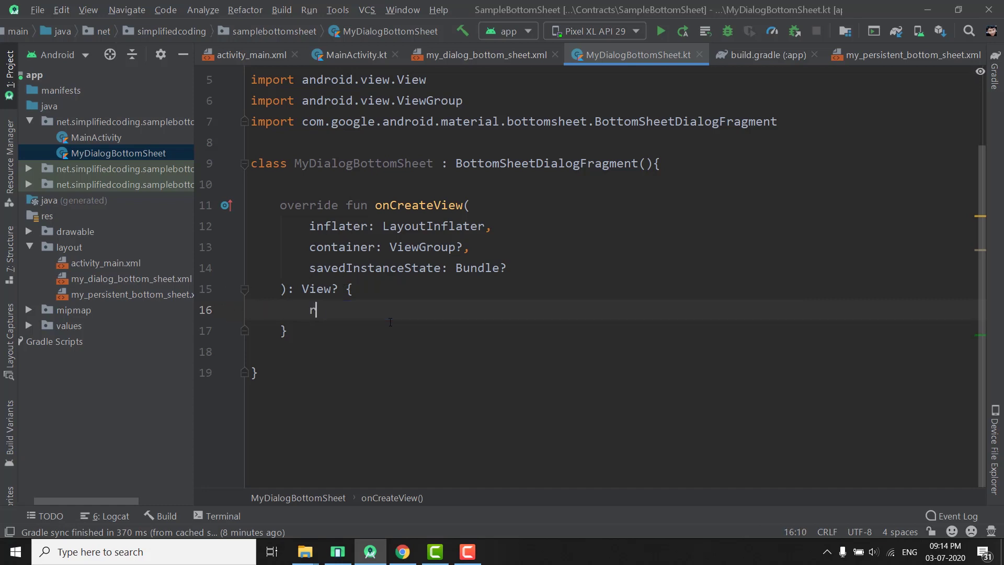
{"action": "type", "text": "eturn "}
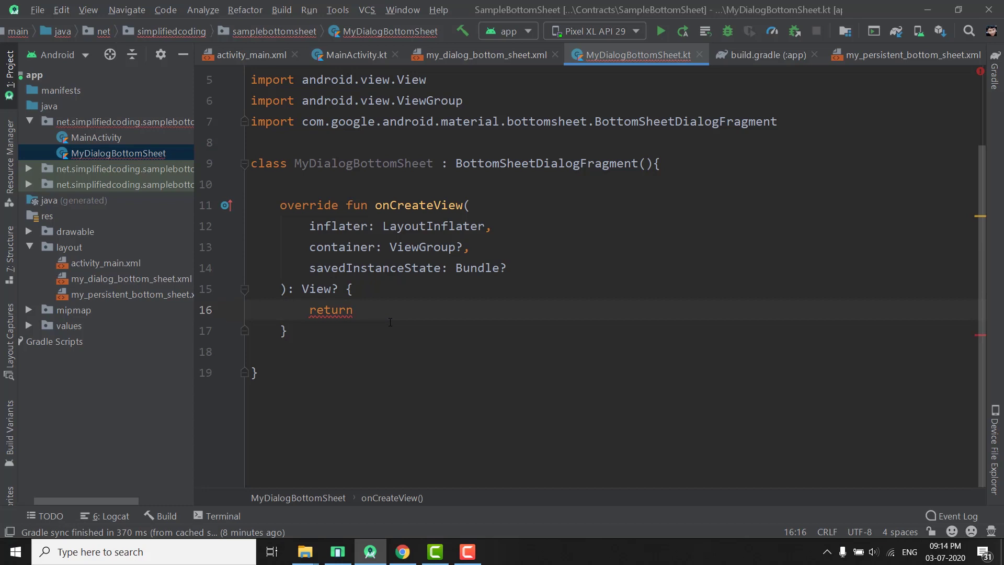
{"action": "type", "text": "infl"}
Make onCreateView return inflater.inflate of my_dialog_bottom_sheet into container, attachToRoot false
{"action": "key", "text": "Return"}
{"action": "key", "text": "BackSpace"}
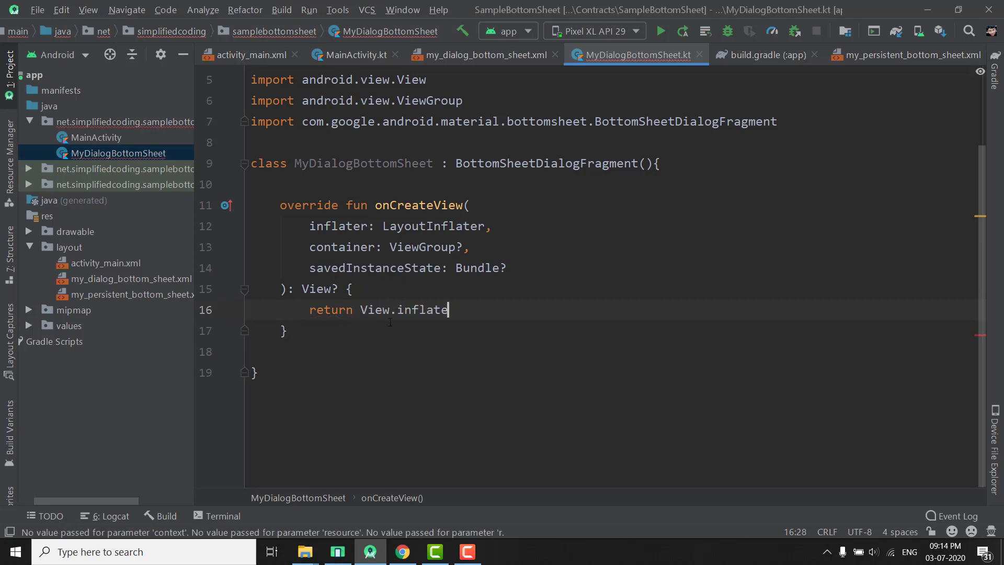
{"action": "key", "text": "BackSpace"}
{"action": "key", "text": "BackSpace"}
{"action": "key", "text": "BackSpace"}
{"action": "key", "text": "BackSpace"}
{"action": "key", "text": "BackSpace"}
{"action": "key", "text": "BackSpace"}
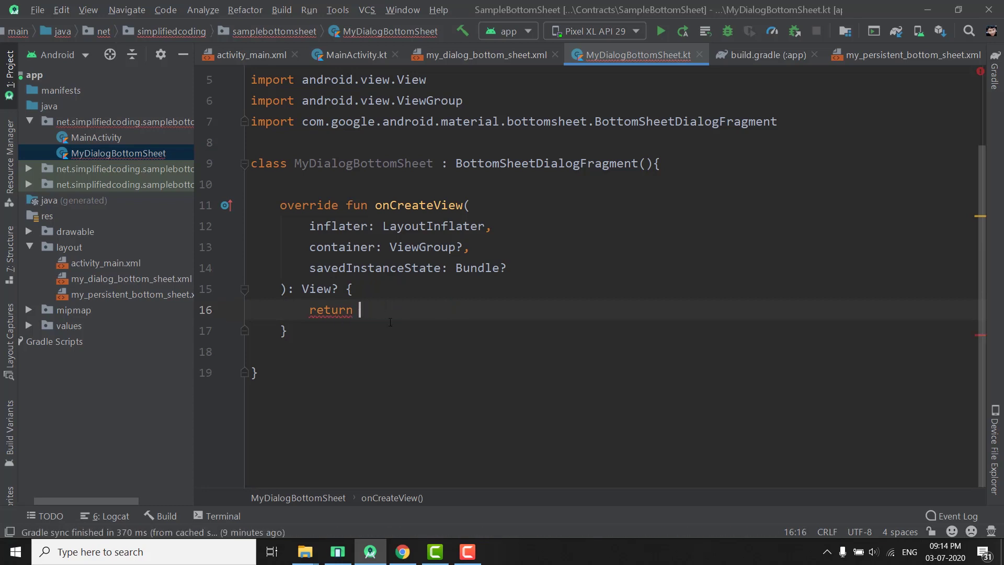
{"action": "type", "text": "inf"}
{"action": "key", "text": "Down"}
{"action": "key", "text": "Return"}
{"action": "type", "text": "."}
{"action": "type", "text": "inf"}
{"action": "key", "text": "Return"}
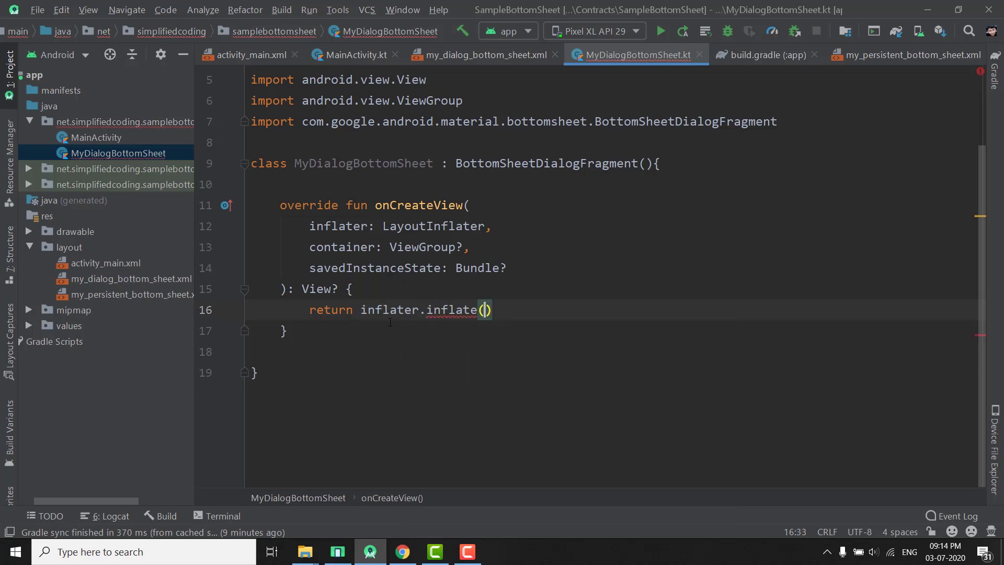
{"action": "type", "text": "R.layo"}
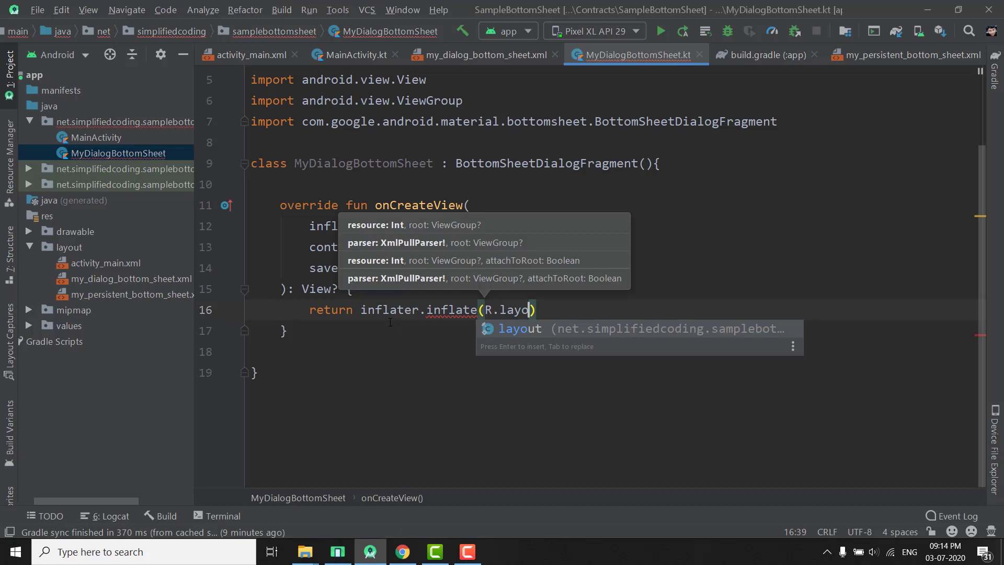
{"action": "type", "text": "ut."}
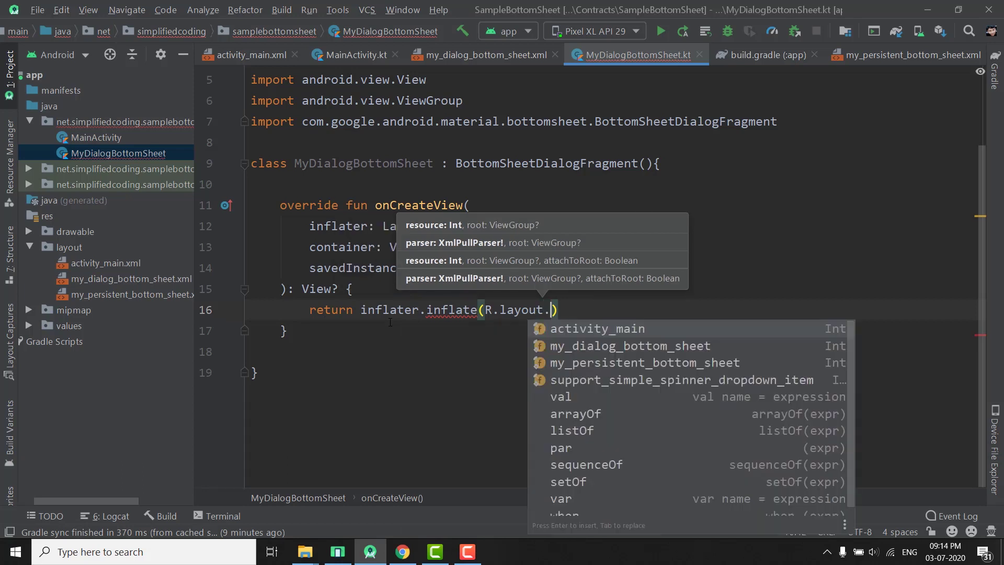
{"action": "type", "text": "my"}
{"action": "key", "text": "Down"}
{"action": "key", "text": "Up"}
{"action": "key", "text": "Return"}
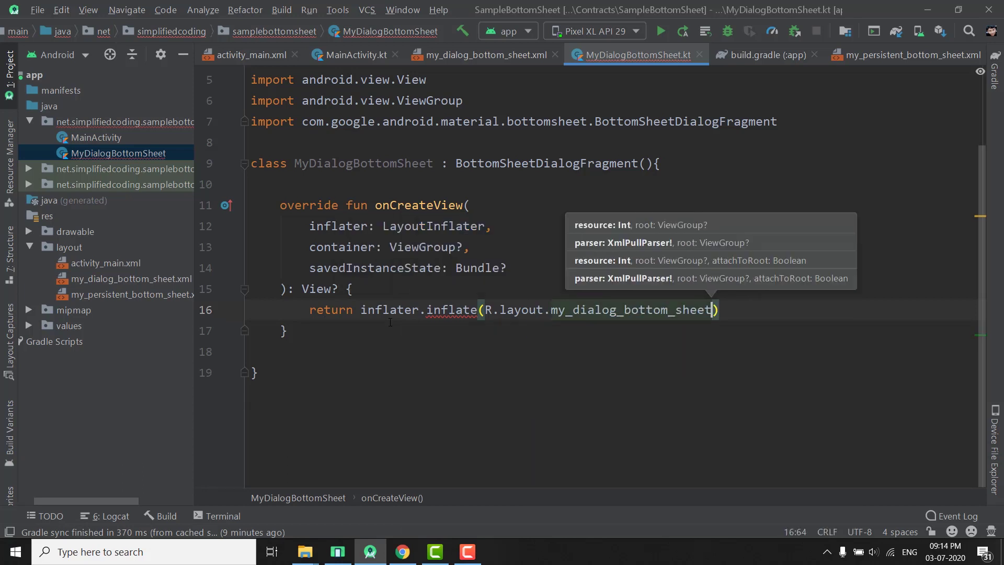
{"action": "type", "text": ", "}
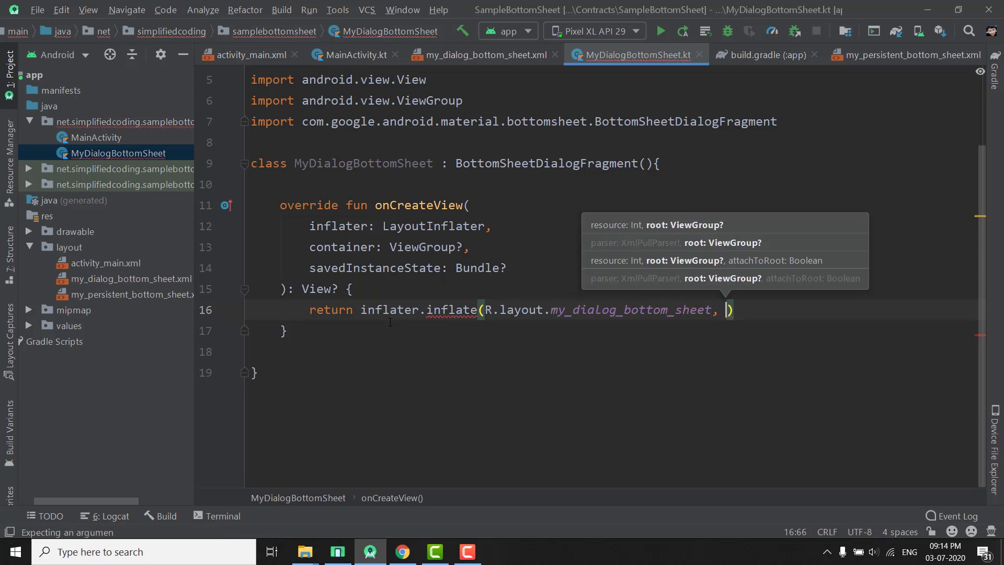
{"action": "type", "text": "container, "}
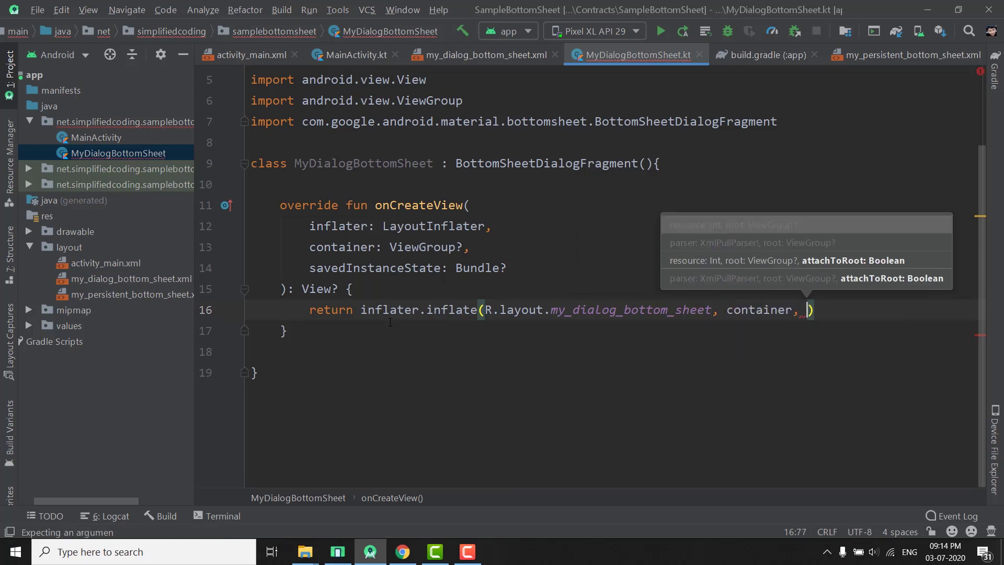
{"action": "type", "text": "false"}
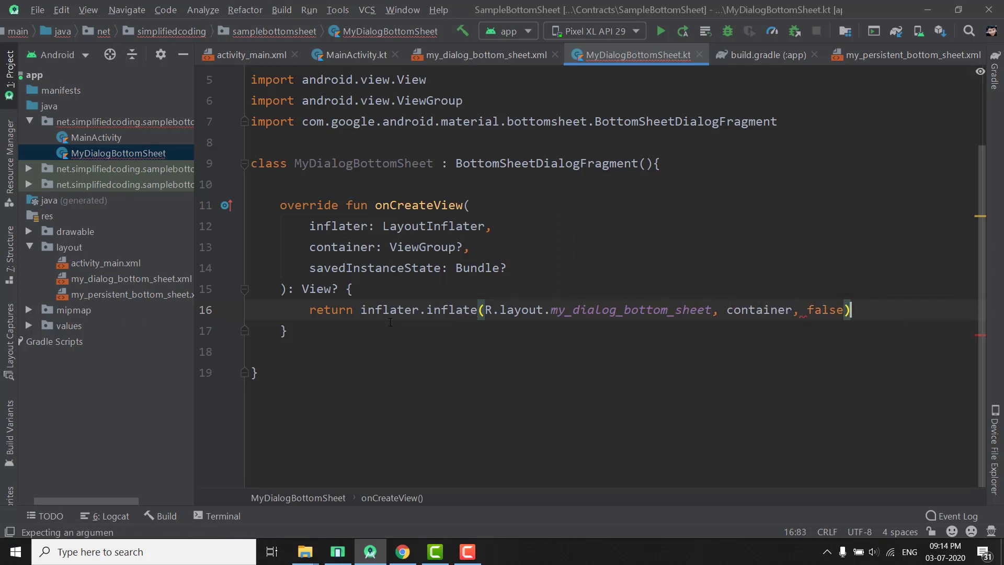
Remove the View? return type, return keyword and closing brace to make an expression body
{"action": "key", "text": "Down"}
{"action": "key", "text": "Up"}
{"action": "key", "text": "Up"}
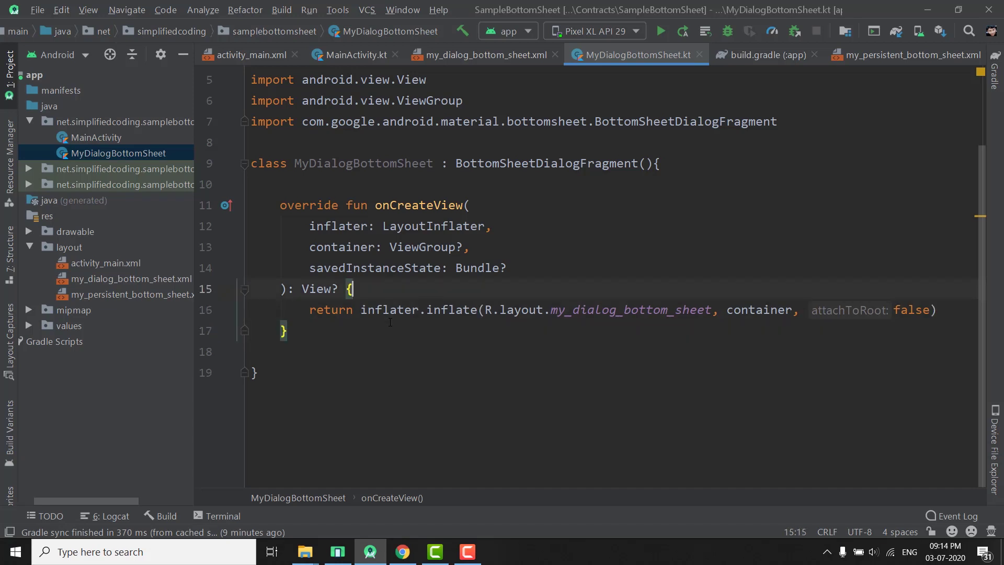
{"action": "key", "text": "Down"}
{"action": "key", "text": "ctrl+Left"}
{"action": "key", "text": "ctrl+Left"}
{"action": "key", "text": "ctrl+Left"}
{"action": "key", "text": "ctrl+Left"}
{"action": "key", "text": "ctrl+Left"}
{"action": "key", "text": "ctrl+Left"}
{"action": "key", "text": "ctrl+Left"}
{"action": "key", "text": "ctrl+Left"}
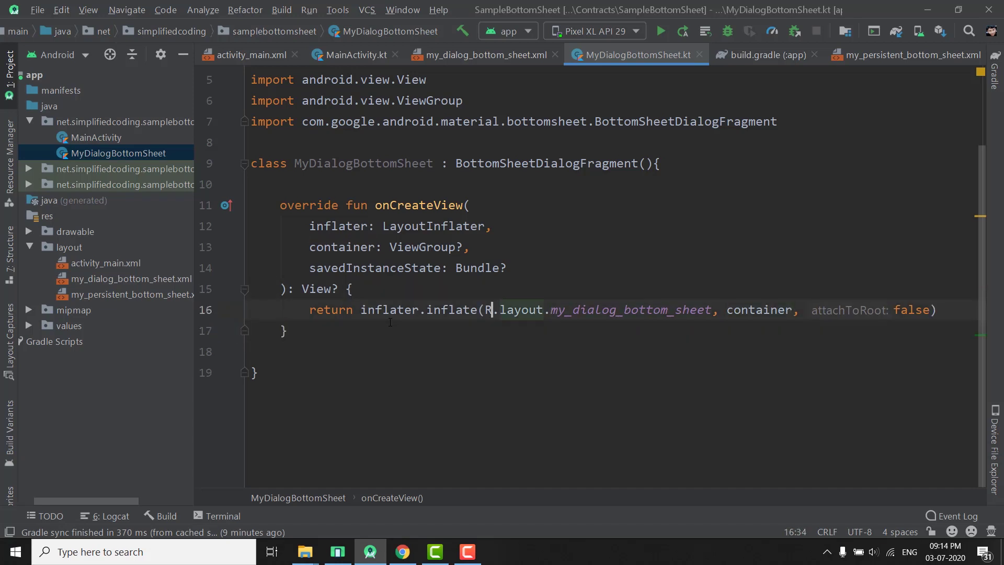
{"action": "key", "text": "ctrl+Left"}
{"action": "key", "text": "ctrl+Left"}
{"action": "key", "text": "ctrl+Left"}
{"action": "key", "text": "ctrl+Left"}
{"action": "key", "text": "Up"}
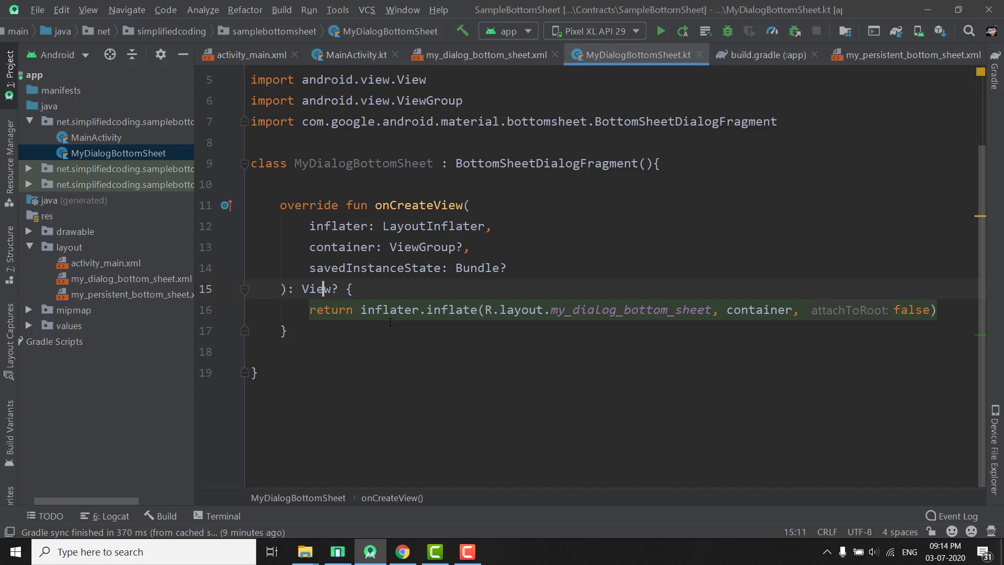
{"action": "key", "text": "ctrl+Left"}
{"action": "key", "text": "ctrl+shift+Right"}
{"action": "key", "text": "shift+Right"}
{"action": "key", "text": "shift+Right"}
{"action": "key", "text": "shift+Right"}
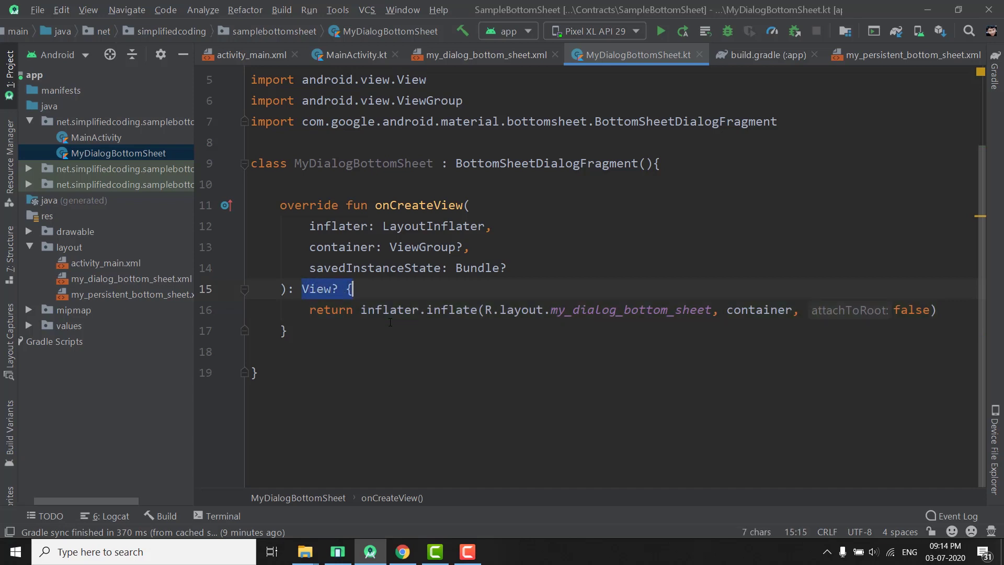
{"action": "key", "text": "shift+Down"}
{"action": "key", "text": "BackSpace"}
{"action": "key", "text": "Left"}
{"action": "key", "text": "BackSpace"}
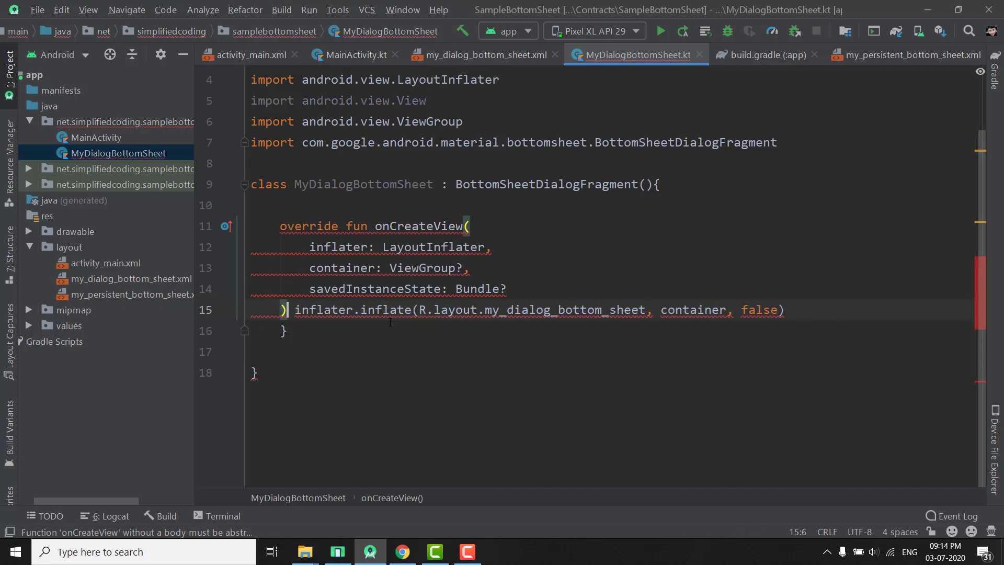
{"action": "type", "text": "="}
{"action": "key", "text": "Down"}
{"action": "key", "text": "BackSpace"}
Reformat the file and add a blank line below onCreateView
{"action": "key", "text": "ctrl+a"}
{"action": "key", "text": "ctrl+alt+l"}
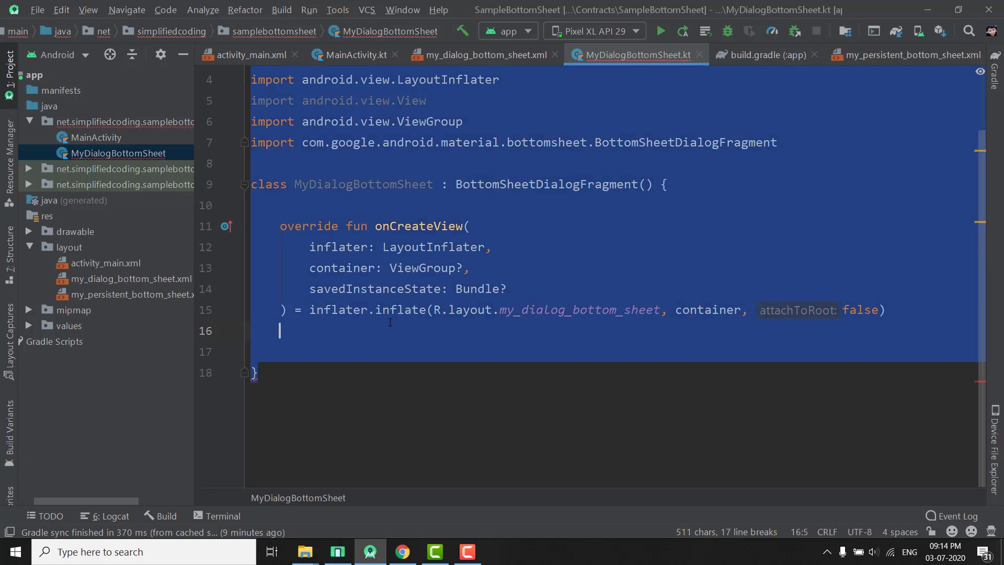
{"action": "left_click", "coordinate": [466, 425]}
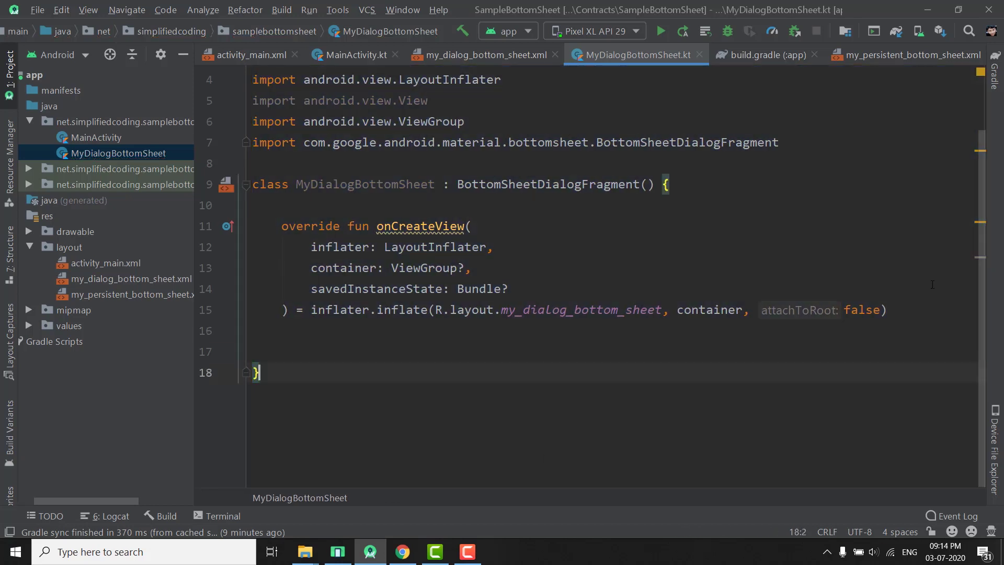
{"action": "mouse_move", "coordinate": [890, 310]}
{"action": "left_mouse_down"}
{"action": "mouse_move", "coordinate": [428, 310]}
{"action": "mouse_move", "coordinate": [87, 249]}
{"action": "left_mouse_up"}
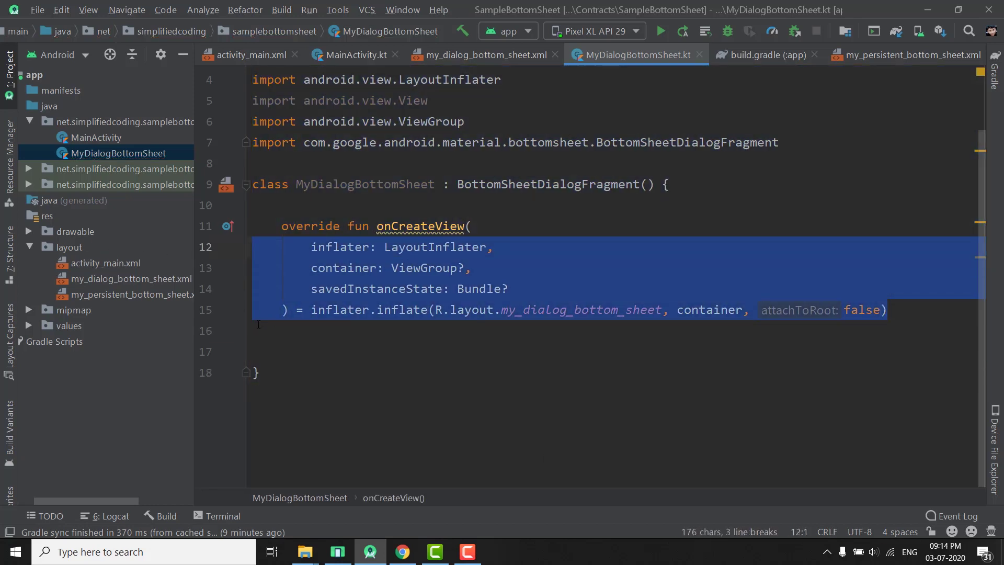
{"action": "left_click", "coordinate": [292, 343]}
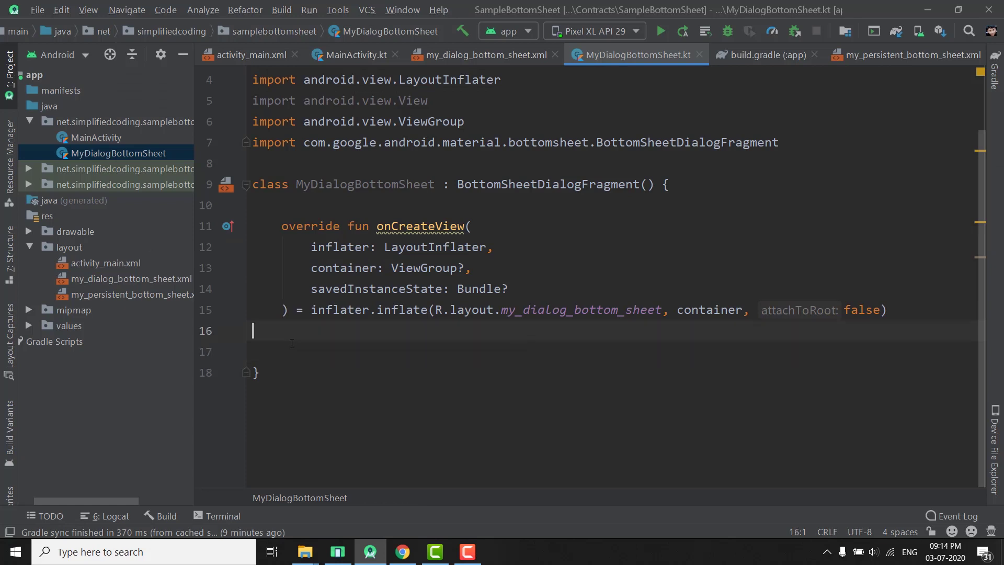
{"action": "key", "text": "Return"}
{"action": "key", "text": "Up"}
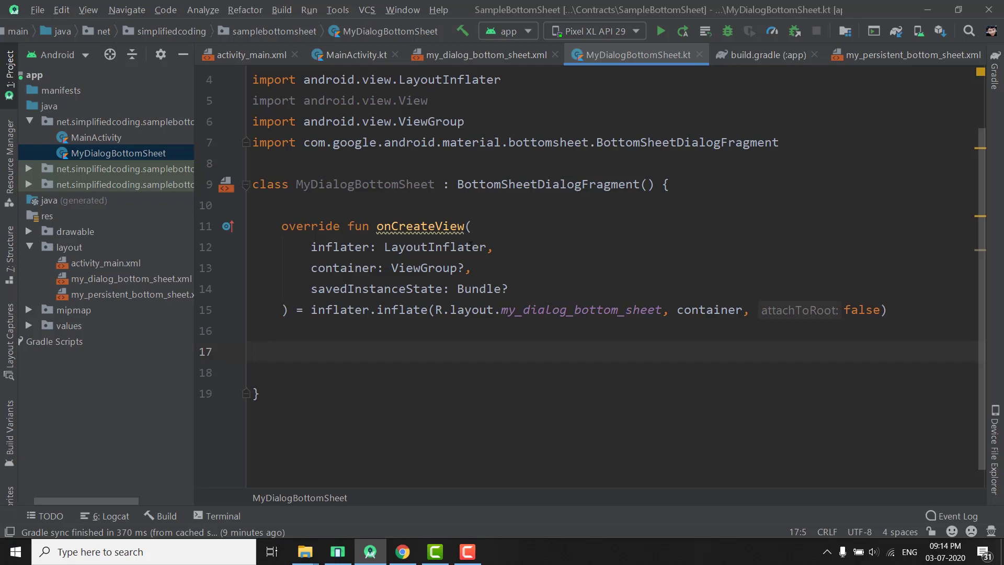
{"action": "type", "text": "on"}
Insert an onActivityCreated override calling super, with blank lines in its body
{"action": "key", "text": "Return"}
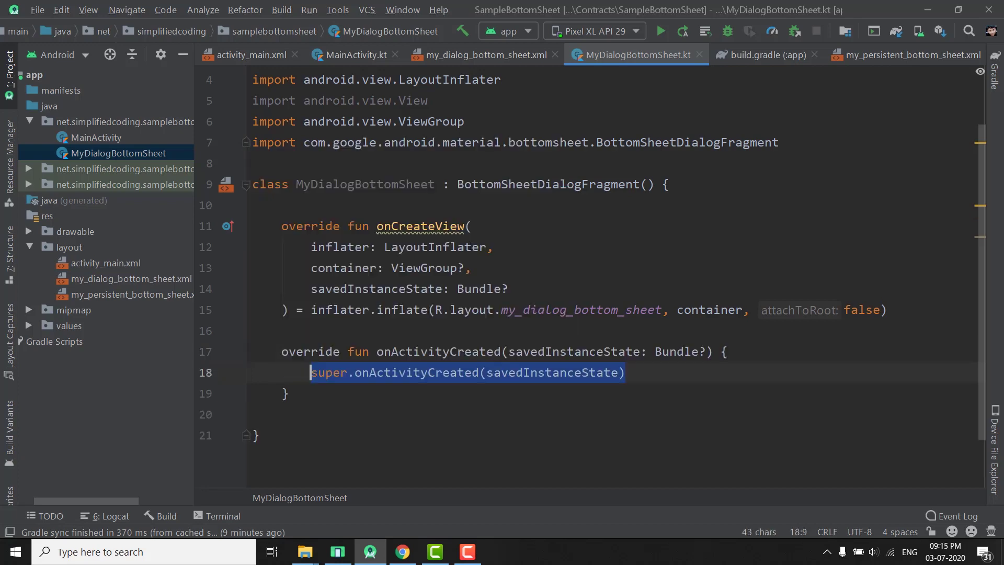
{"action": "key", "text": "End"}
{"action": "key", "text": "Return"}
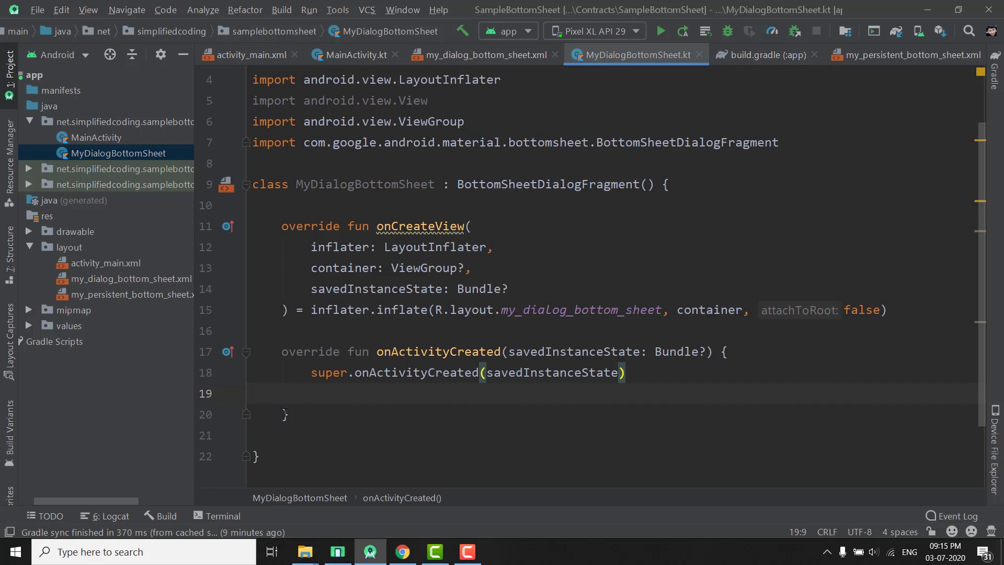
{"action": "left_click_drag", "start_coordinate": [259, 429], "coordinate": [179, 357]}
{"action": "double_click", "coordinate": [408, 359]}
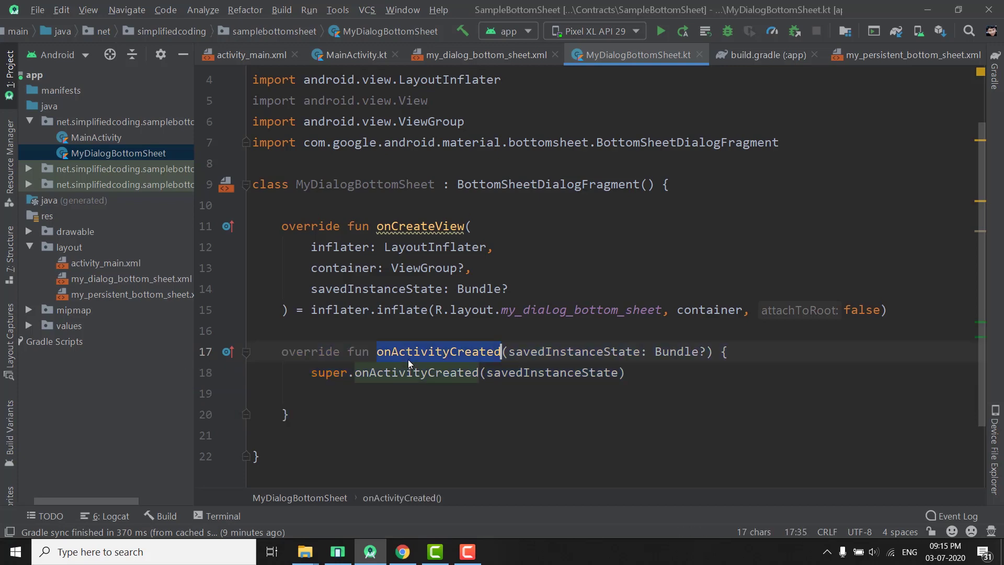
{"action": "left_click", "coordinate": [463, 393]}
{"action": "scroll", "coordinate": [463, 375], "scroll_direction": "down", "scroll_amount": 2}
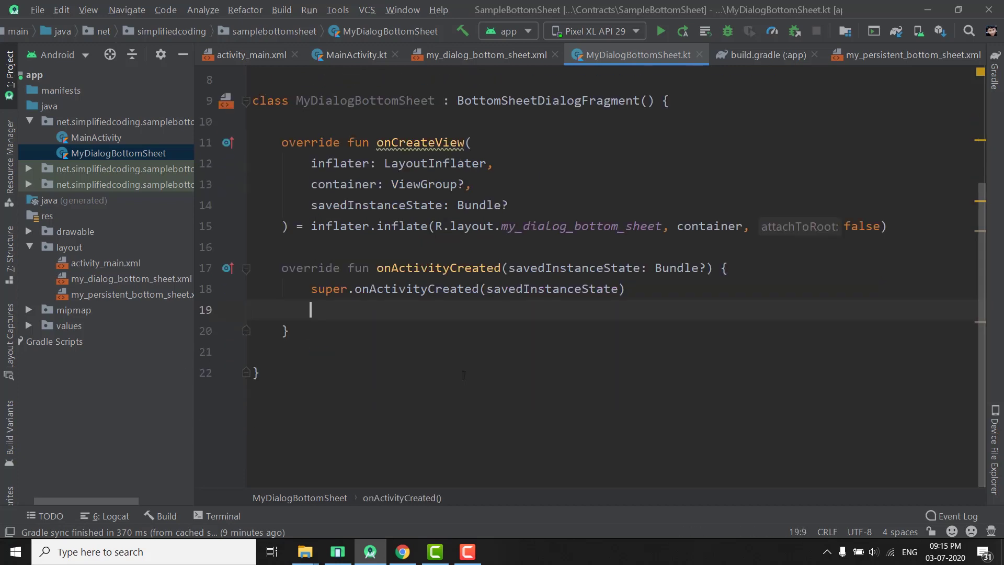
{"action": "key", "text": "Return"}
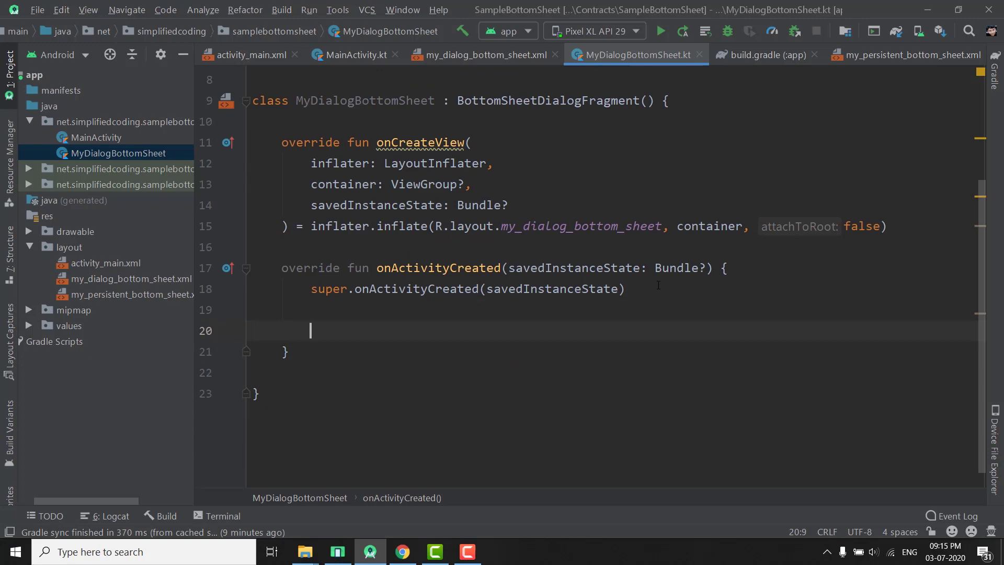
Check the list_items id in my_dialog_bottom_sheet.xml, then return to onActivityCreated
{"action": "left_click", "coordinate": [620, 226], "text": "ctrl"}
{"action": "double_click", "coordinate": [468, 246]}
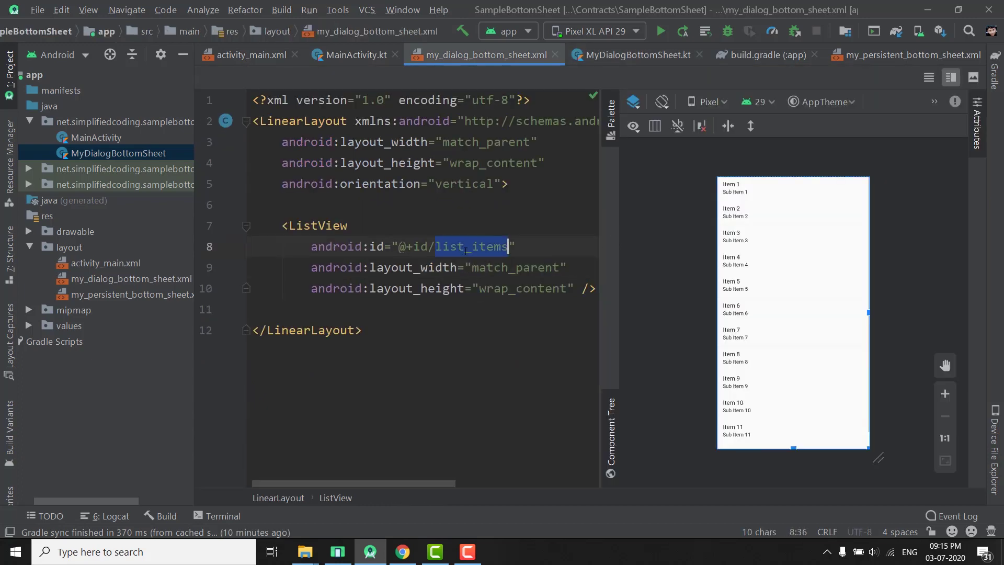
{"action": "left_click", "coordinate": [355, 56]}
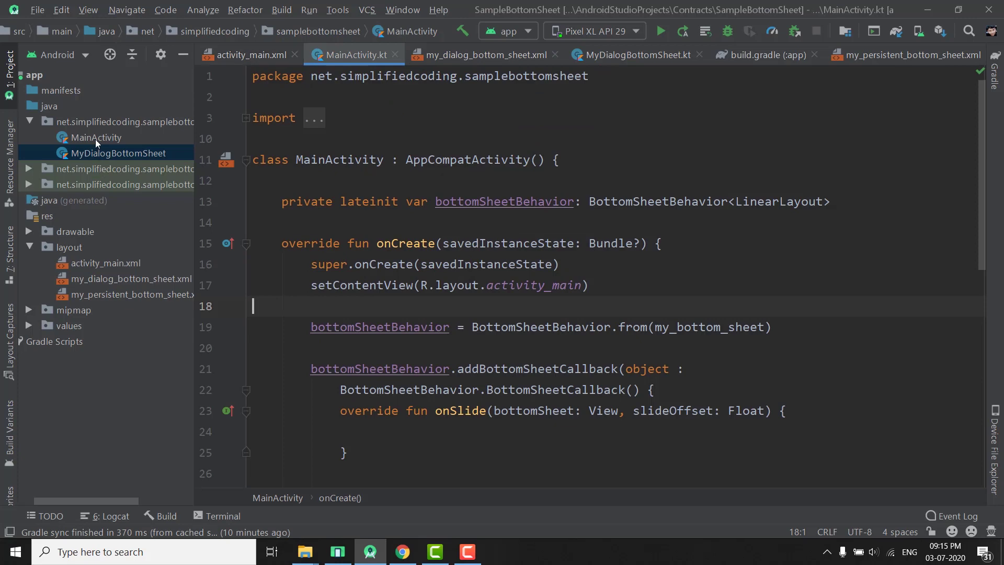
{"action": "double_click", "coordinate": [100, 154]}
{"action": "left_click", "coordinate": [335, 337]}
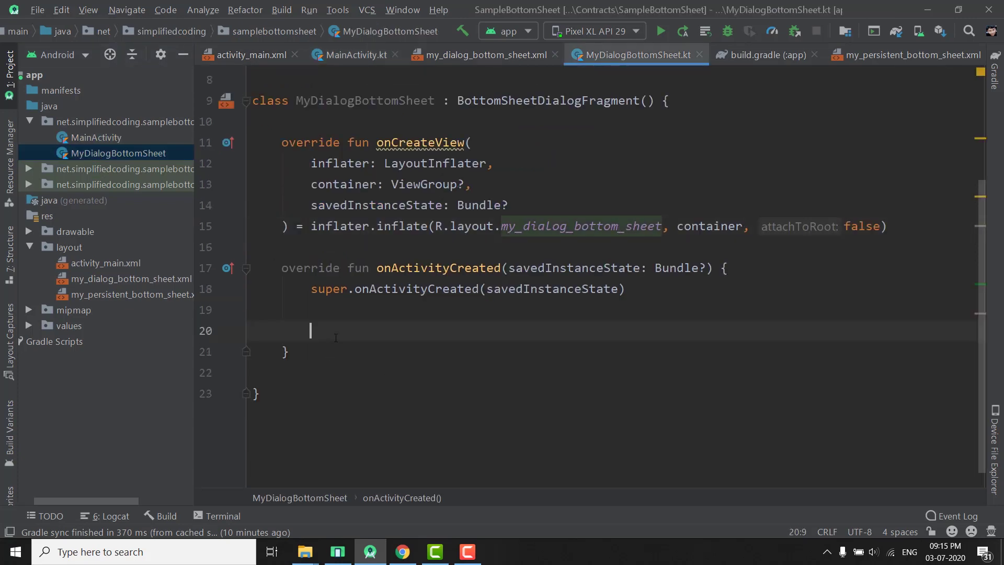
Set list_items.adapter to an ArrayAdapter<String>, importing list_items and ArrayAdapter
{"action": "key", "text": "Up"}
{"action": "key", "text": "Return"}
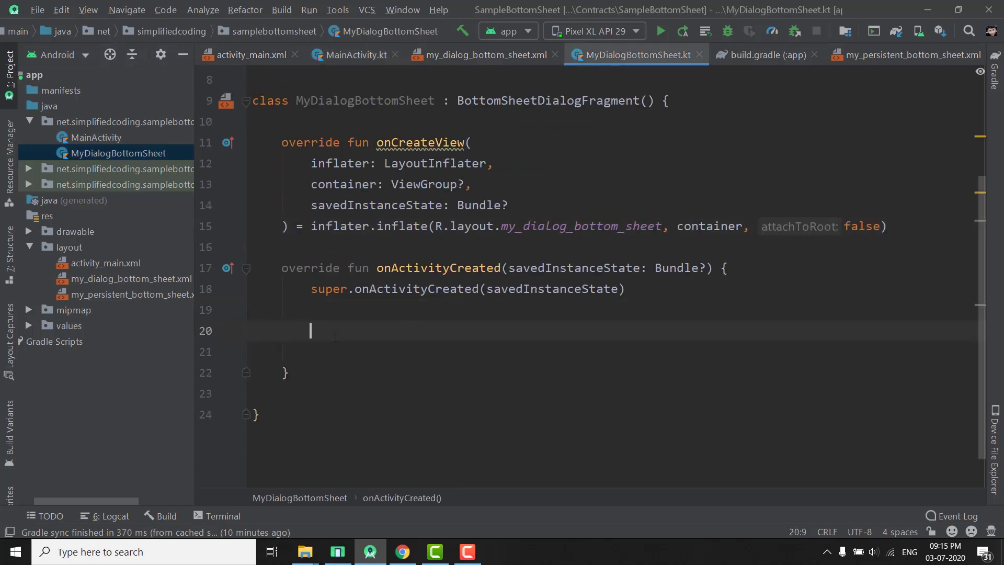
{"action": "type", "text": "list_items"}
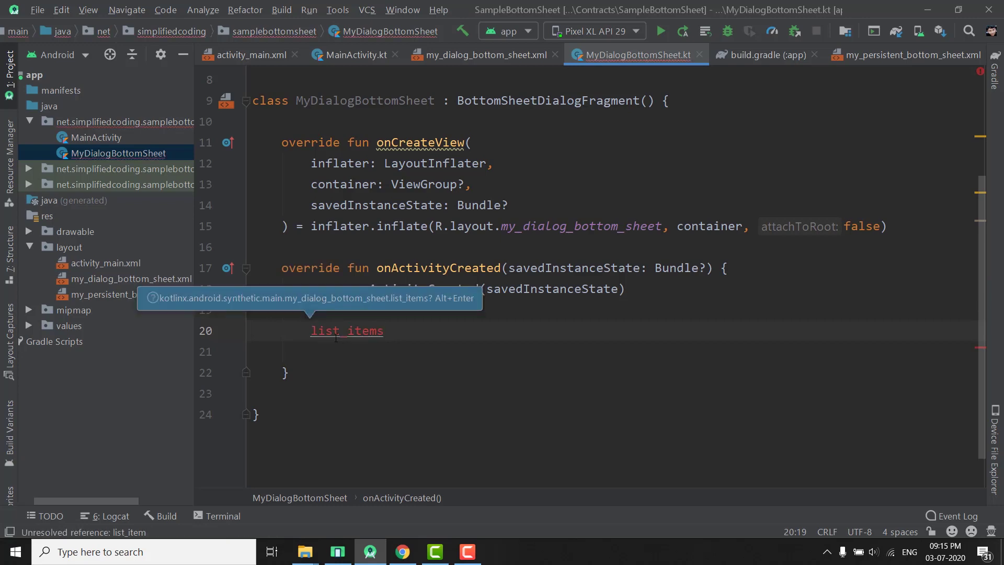
{"action": "key", "text": "alt+Return"}
{"action": "type", "text": ".a"}
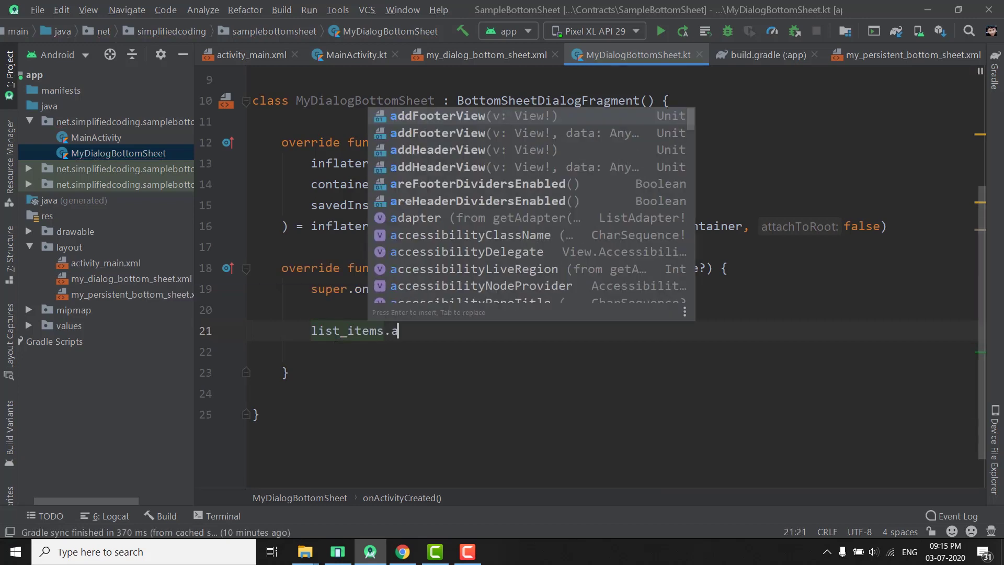
{"action": "type", "text": "da"}
{"action": "key", "text": "Return"}
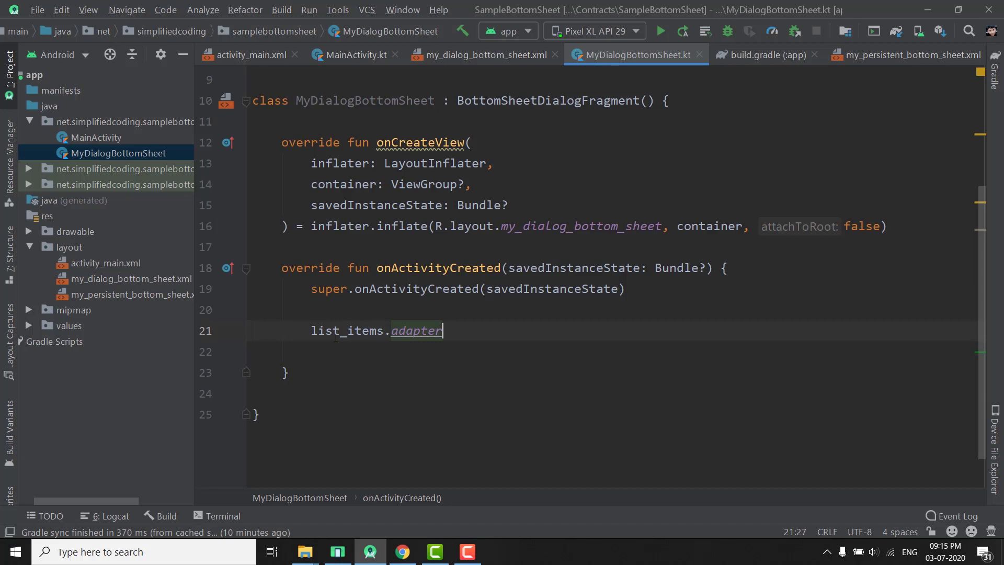
{"action": "type", "text": " = "}
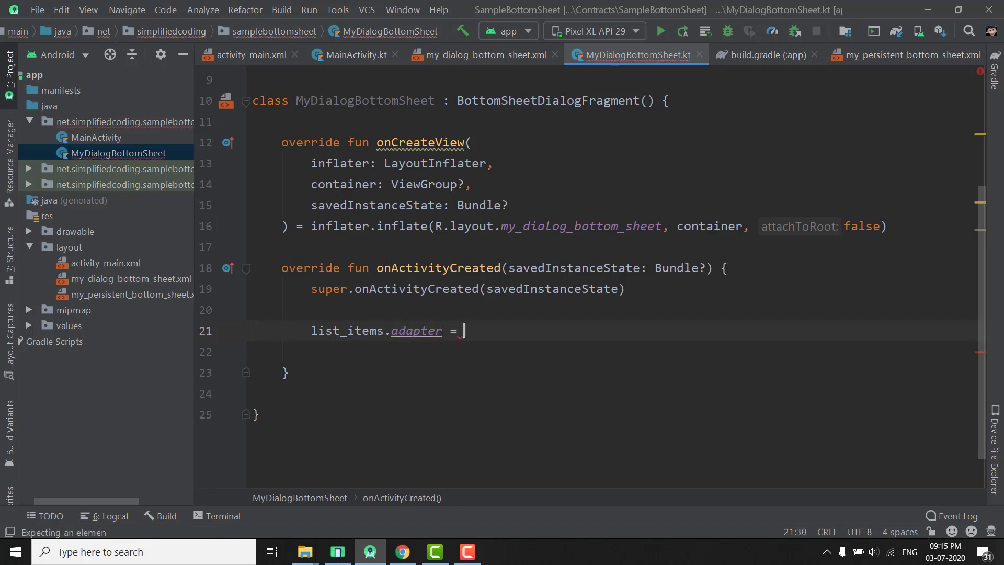
{"action": "type", "text": "ArrayAd"}
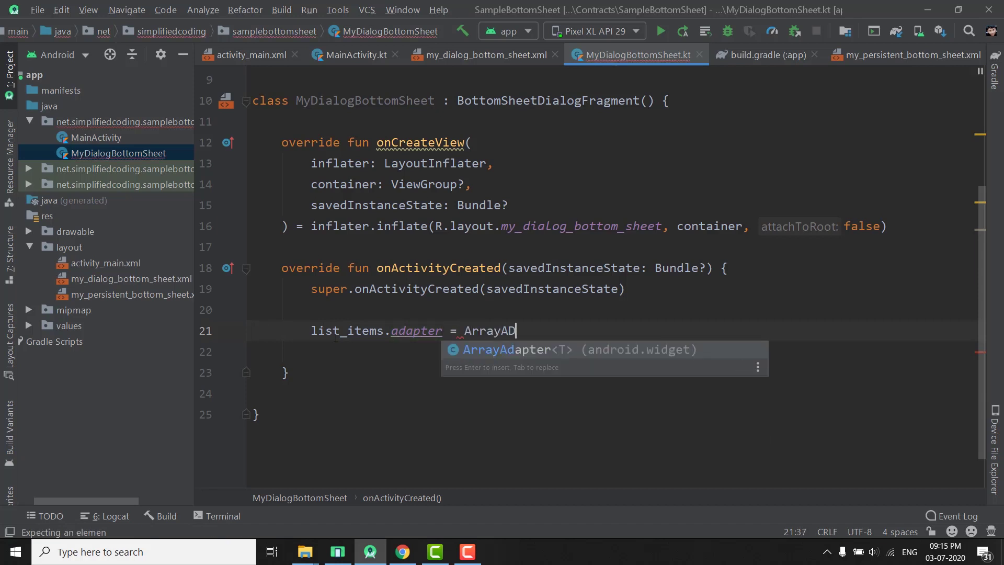
{"action": "key", "text": "Return"}
{"action": "type", "text": "Str>"}
{"action": "key", "text": "Return"}
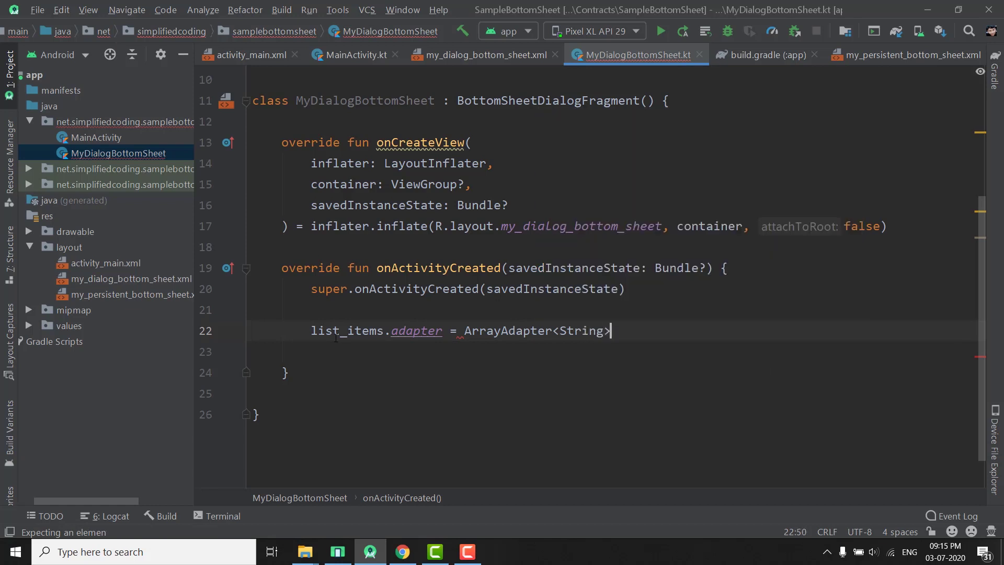
{"action": "type", "text": ">("}
{"action": "key", "text": "Return"}
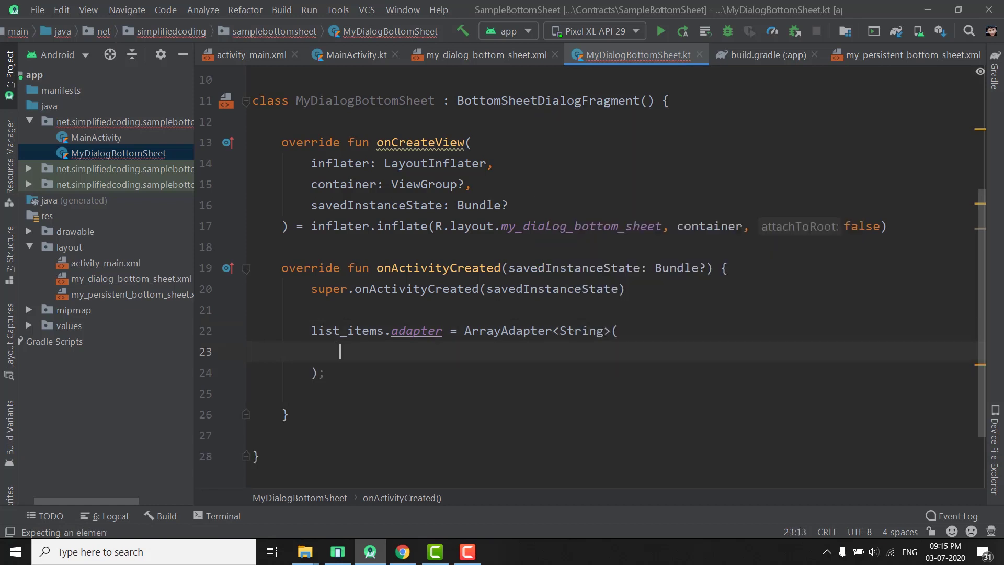
{"action": "key", "text": "Down"}
{"action": "key", "text": "BackSpace"}
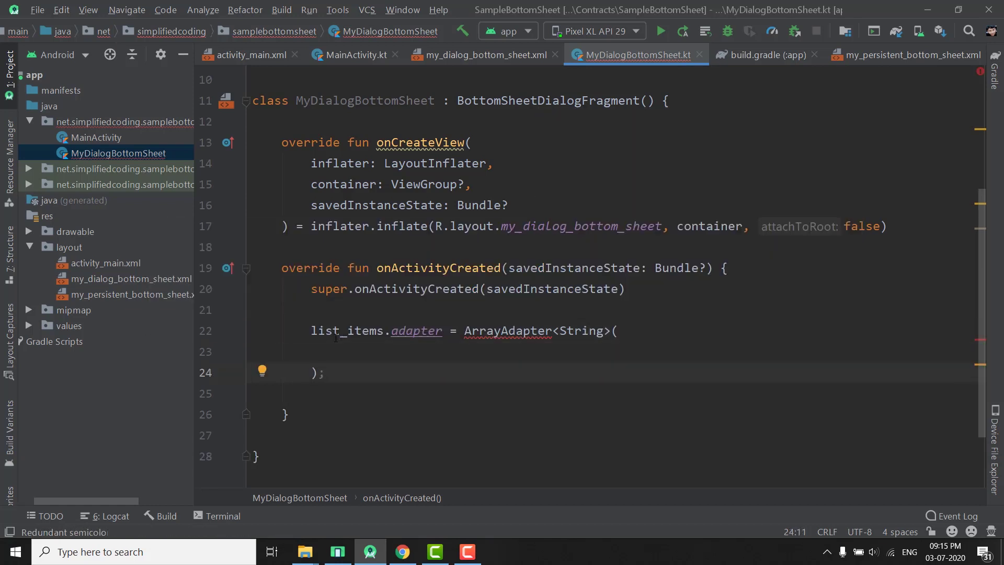
{"action": "key", "text": "Up"}
{"action": "key", "text": "End"}
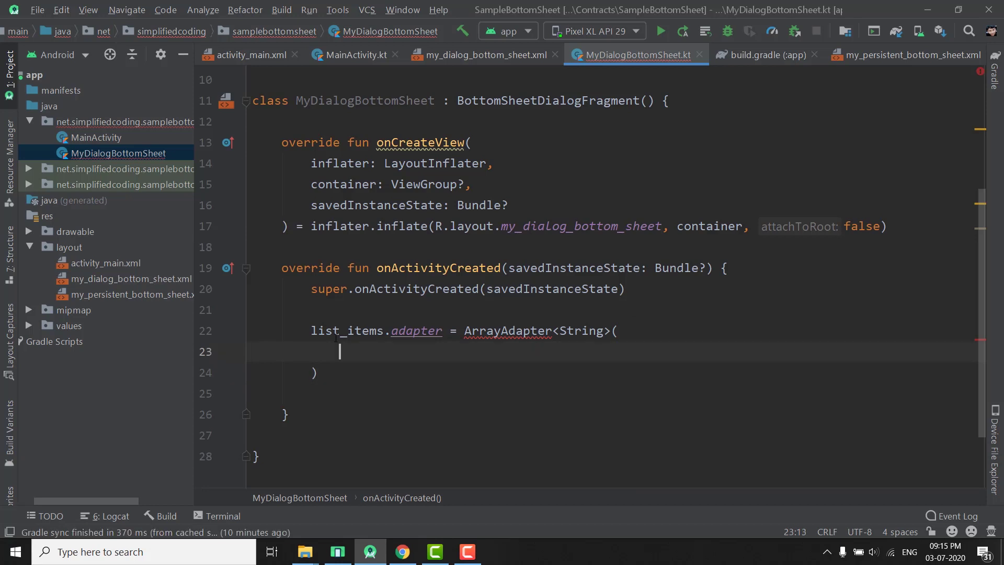
Pass requireContext() and android.R.layout.simple_list_item_1 as the adapter's first arguments
{"action": "key", "text": "ctrl+p"}
{"action": "type", "text": "re"}
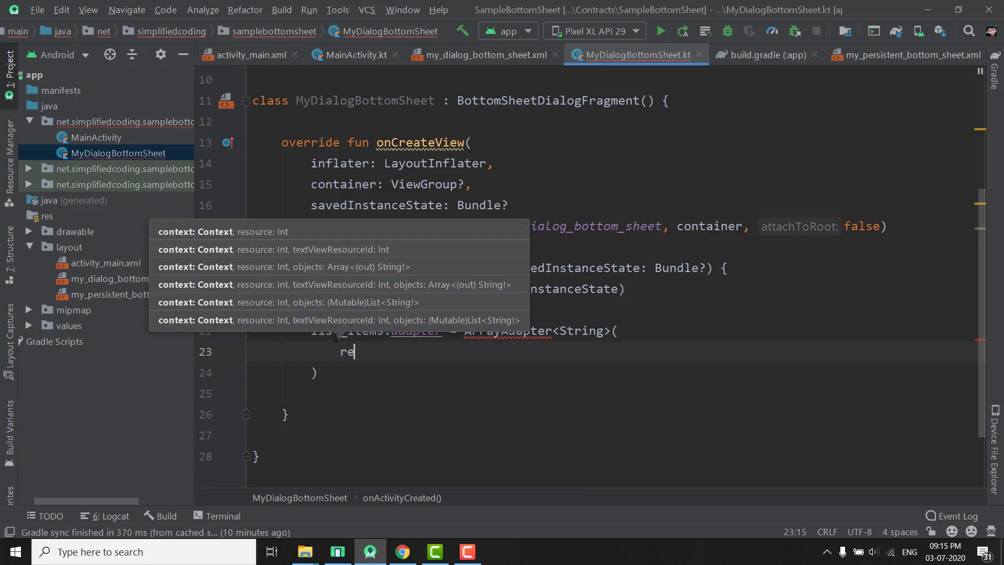
{"action": "type", "text": "quire"}
{"action": "key", "text": "Down"}
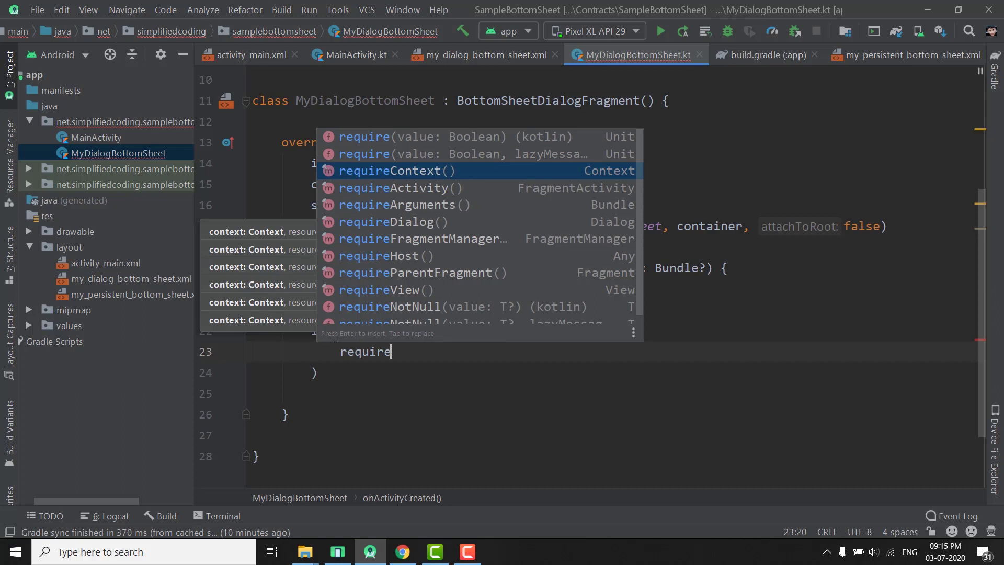
{"action": "key", "text": "Return"}
{"action": "type", "text": ","}
{"action": "key", "text": "Return"}
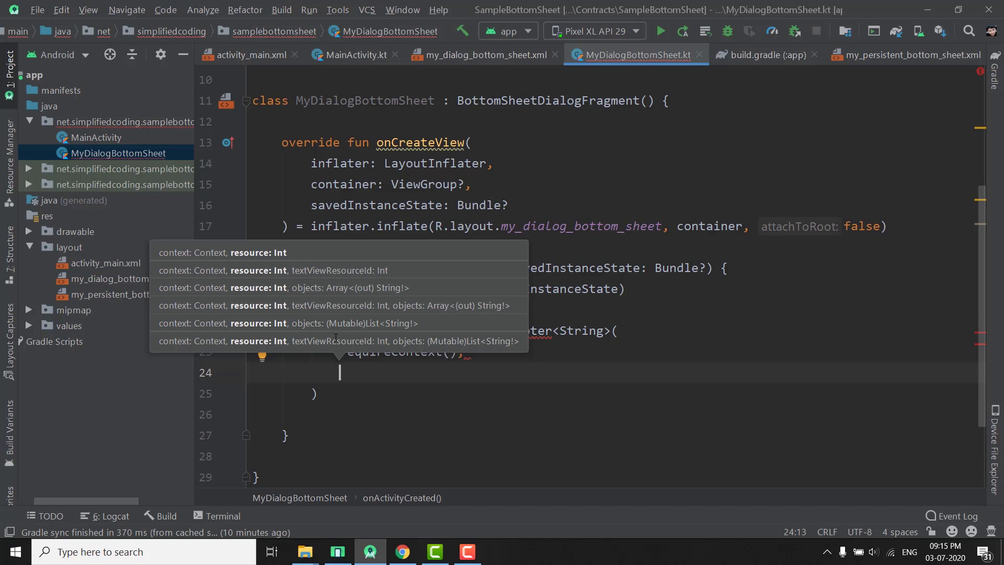
{"action": "type", "text": "an"}
{"action": "type", "text": "droid.R."}
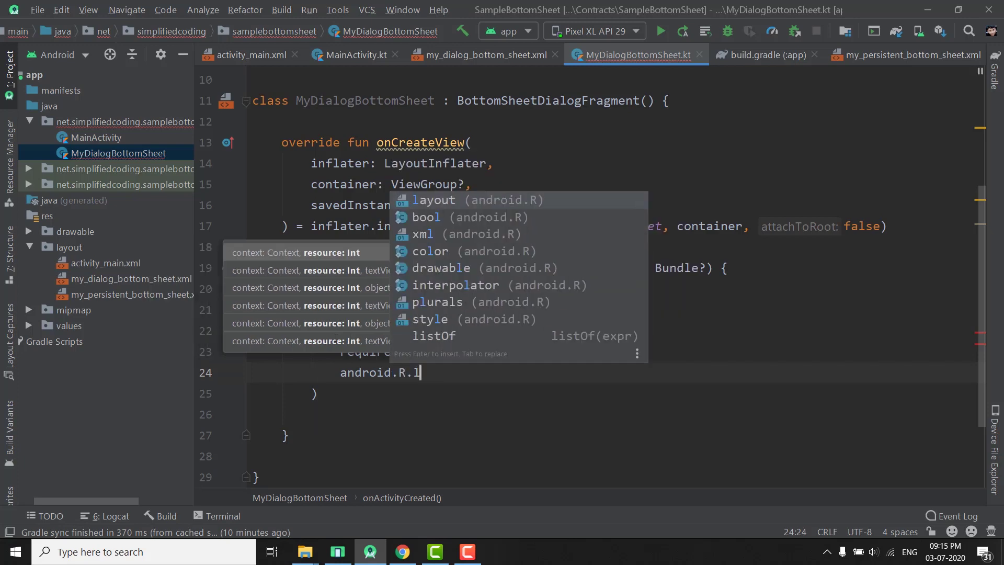
{"action": "type", "text": "layout.simp"}
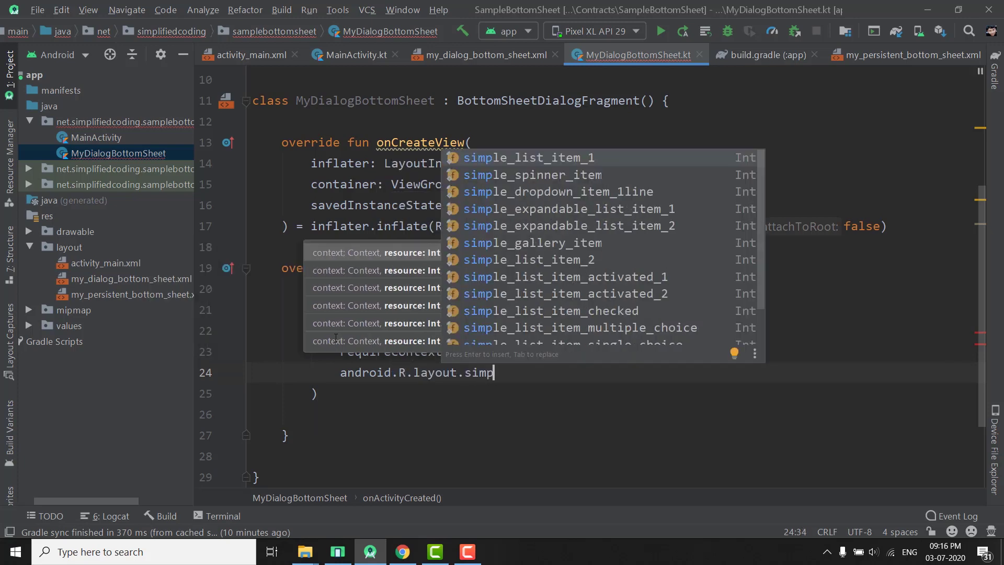
{"action": "key", "text": "Return"}
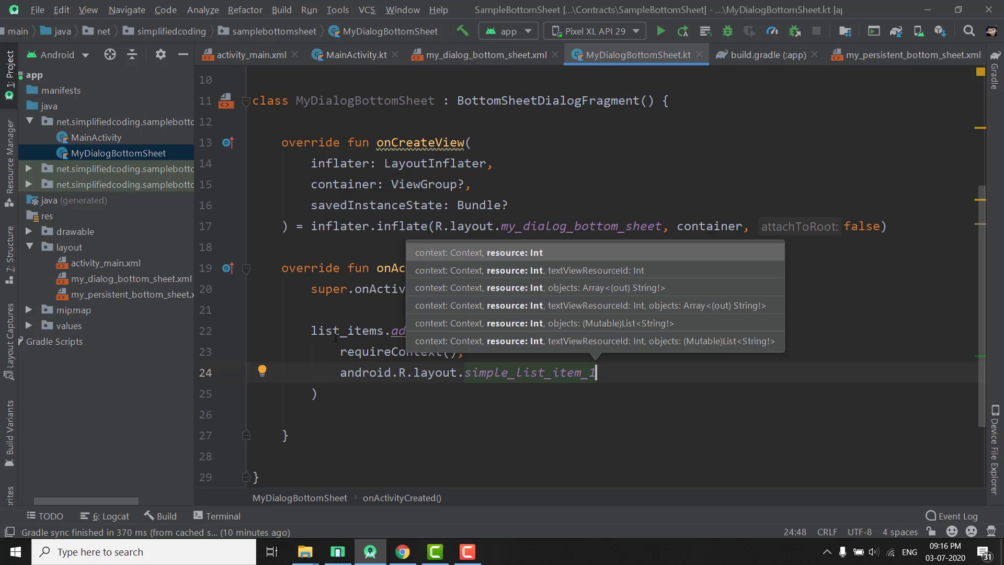
{"action": "type", "text": ","}
{"action": "key", "text": "Return"}
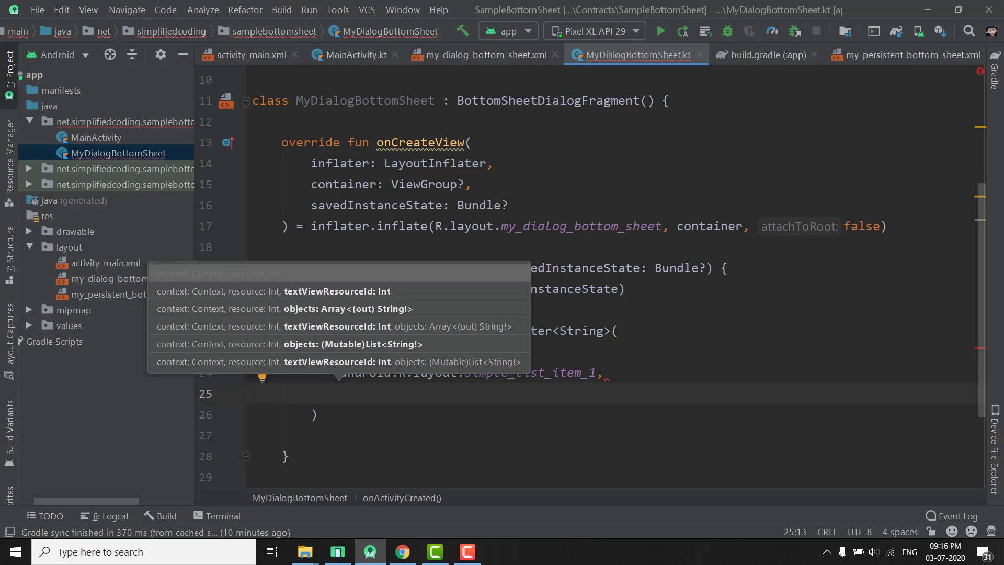
Pass listOf("Item 1", "Item 2", "Item 3", "Item 4") as the adapter's items
{"action": "key", "text": "Escape"}
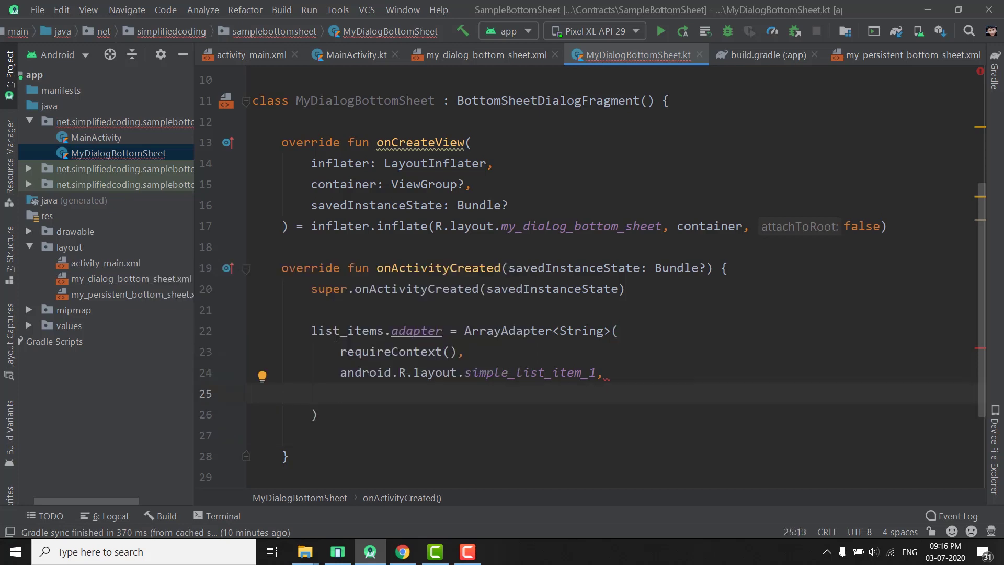
{"action": "type", "text": "lis"}
{"action": "key", "text": "Return"}
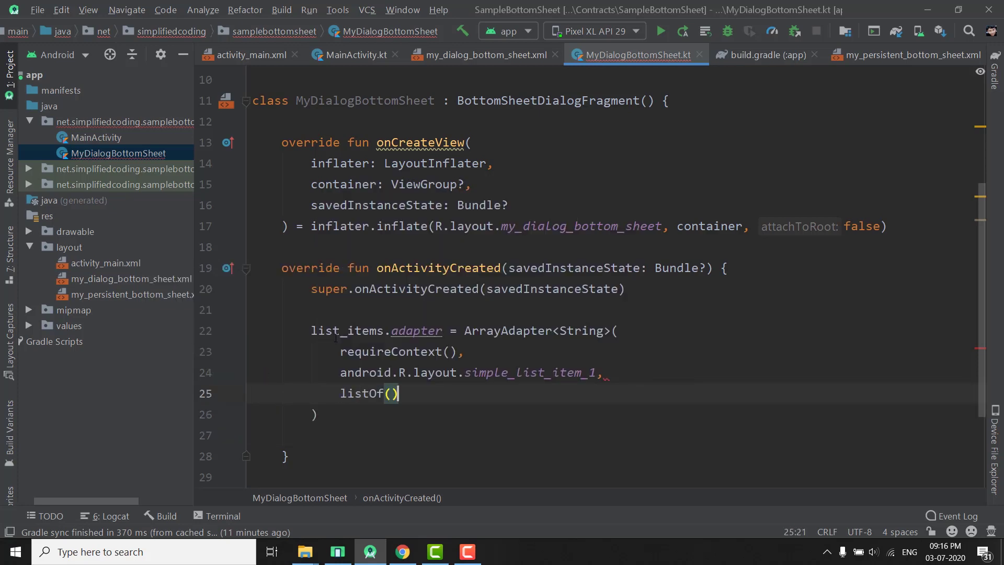
{"action": "key", "text": "Return"}
{"action": "key", "text": "Down"}
{"action": "key", "text": "Down"}
{"action": "key", "text": "Down"}
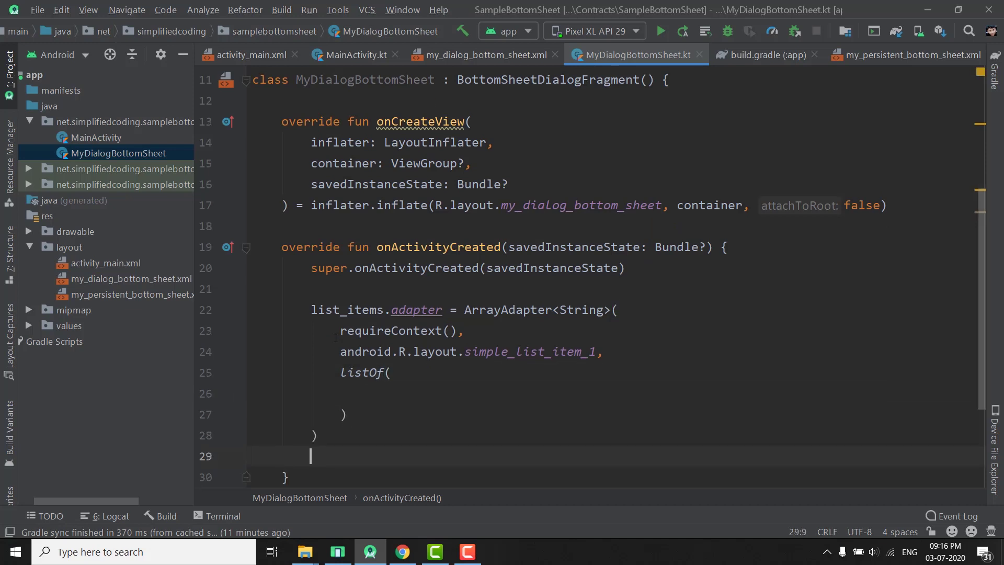
{"action": "key", "text": "Up"}
{"action": "key", "text": "Up"}
{"action": "key", "text": "Up"}
{"action": "type", "text": "\""}
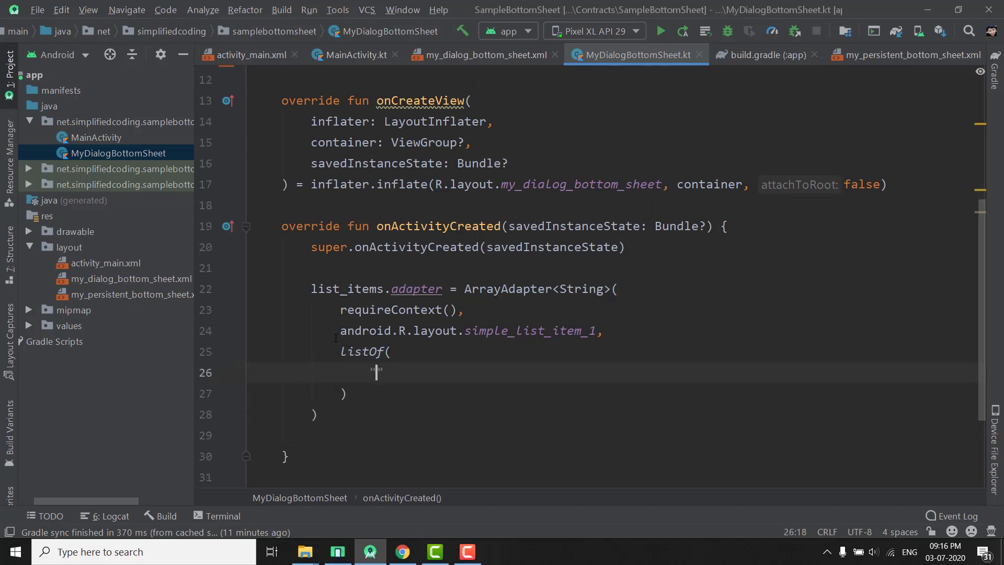
{"action": "type", "text": "Item"}
{"action": "type", "text": " 1"}
{"action": "type", "text": "\","}
{"action": "key", "text": "ctrl+d"}
{"action": "key", "text": "ctrl+d"}
{"action": "key", "text": "ctrl+d"}
{"action": "key", "text": "Up"}
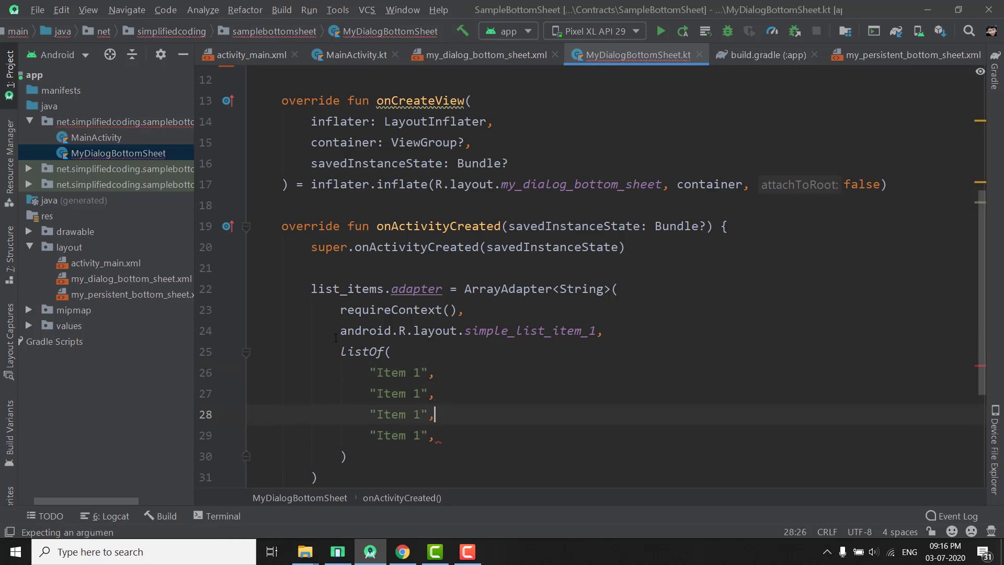
{"action": "key", "text": "Up"}
{"action": "key", "text": "Left"}
{"action": "key", "text": "Left"}
{"action": "key", "text": "BackSpace"}
{"action": "type", "text": "2"}
{"action": "key", "text": "Down"}
{"action": "key", "text": "BackSpace"}
{"action": "type", "text": "3"}
{"action": "key", "text": "Down"}
{"action": "key", "text": "BackSpace"}
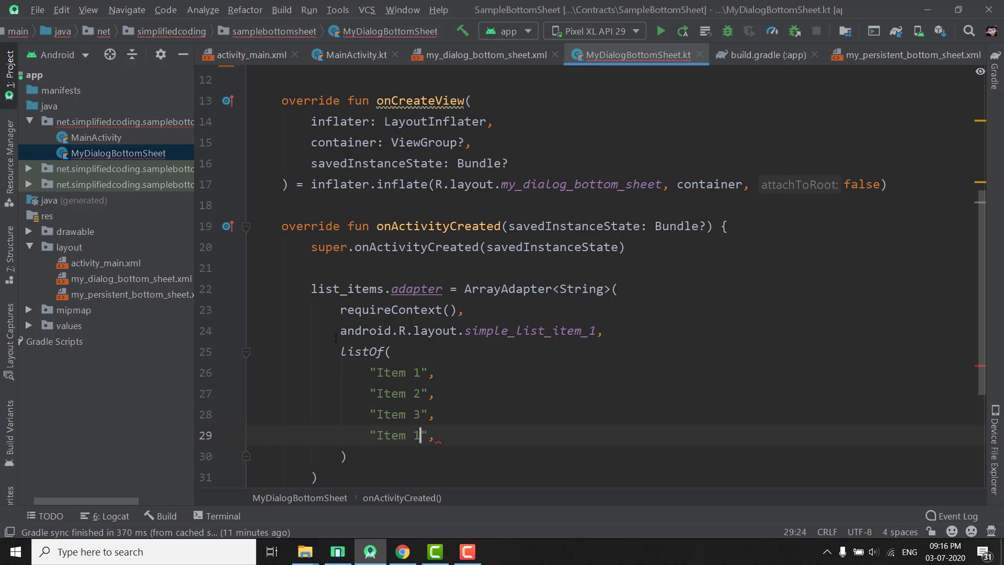
{"action": "type", "text": "4"}
{"action": "key", "text": "End"}
{"action": "key", "text": "BackSpace"}
{"action": "key", "text": "Down"}
{"action": "key", "text": "Down"}
{"action": "key", "text": "ctrl+a"}
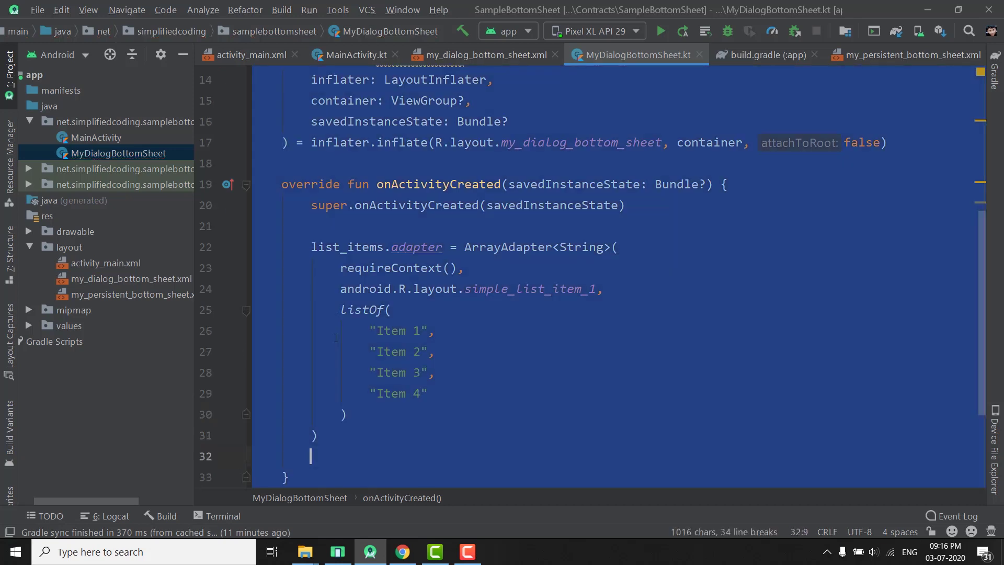
{"action": "left_click", "coordinate": [462, 365]}
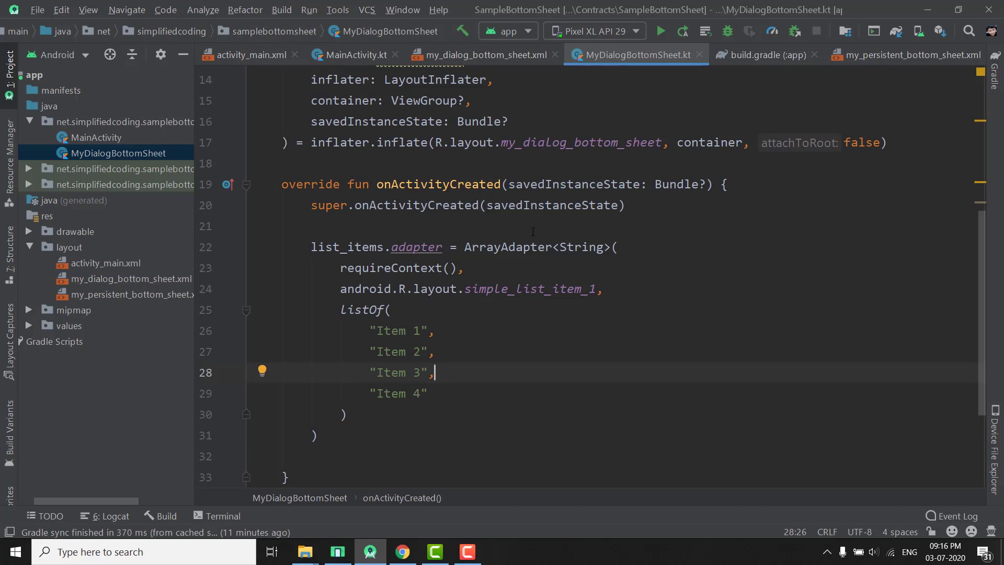
{"action": "scroll", "coordinate": [533, 231], "scroll_direction": "up", "scroll_amount": 3}
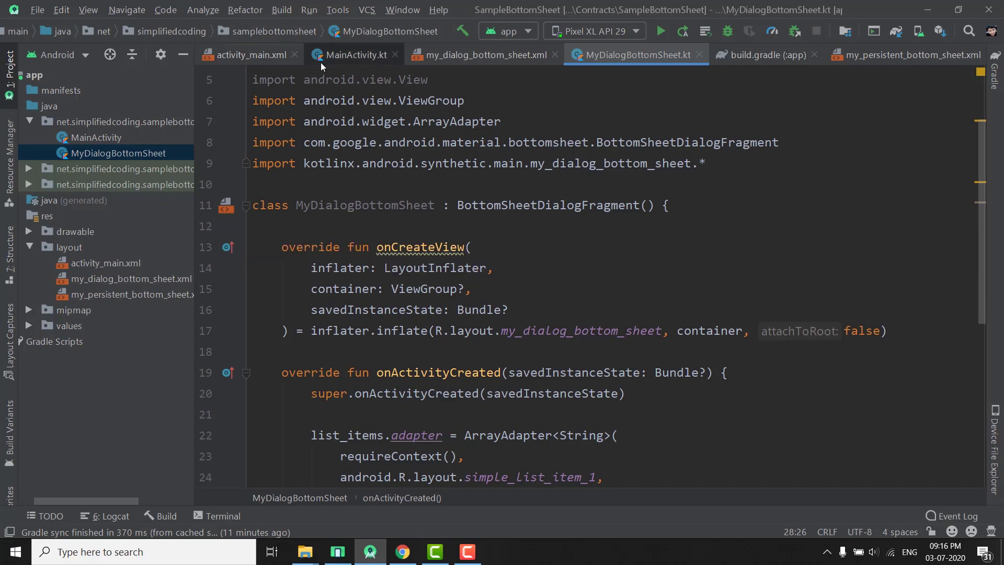
In activity_main.xml, duplicate the first Button element to make a second button below it
{"action": "left_click", "coordinate": [250, 57]}
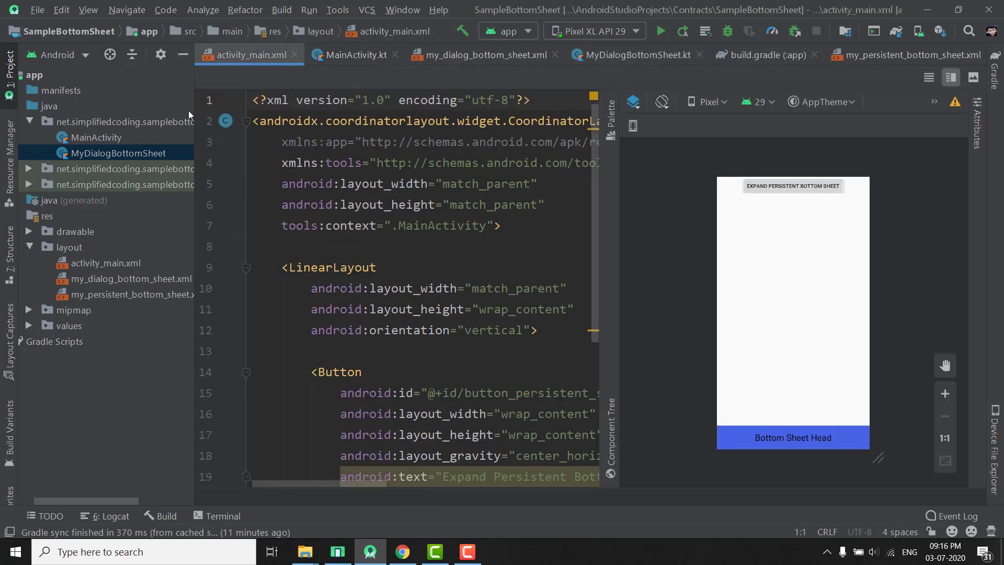
{"action": "scroll", "coordinate": [449, 270], "scroll_direction": "down", "scroll_amount": 2}
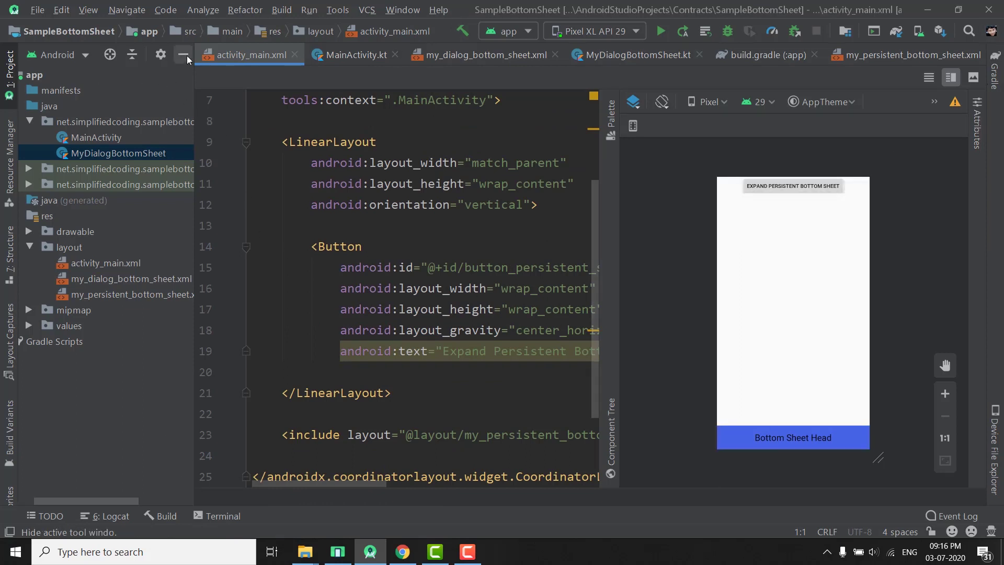
{"action": "left_click", "coordinate": [296, 249]}
{"action": "key", "text": "shift+Down"}
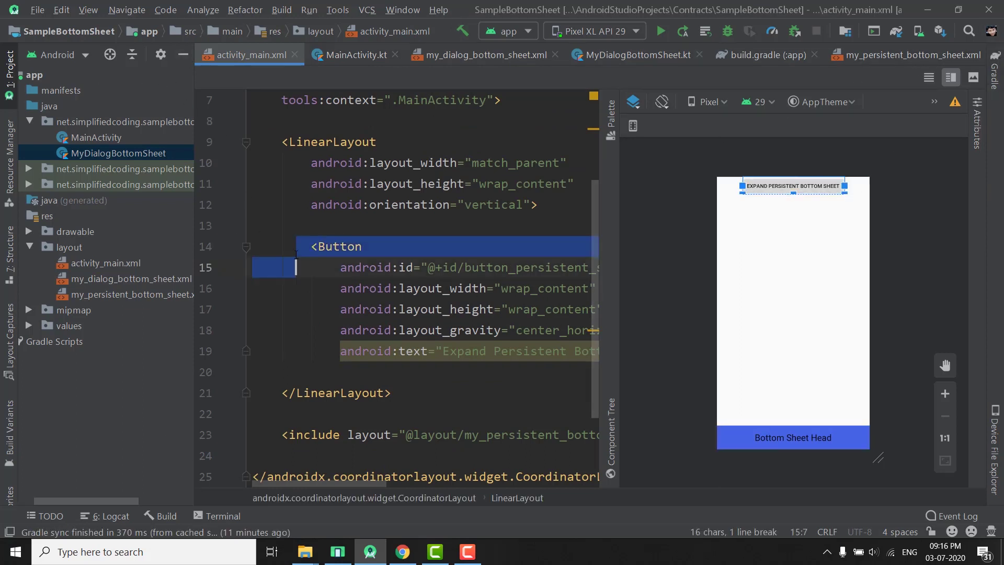
{"action": "key", "text": "shift+Down"}
{"action": "key", "text": "shift+Down"}
{"action": "key", "text": "shift+Down"}
{"action": "key", "text": "shift+Down"}
{"action": "key", "text": "shift+Down"}
{"action": "key", "text": "shift+Left"}
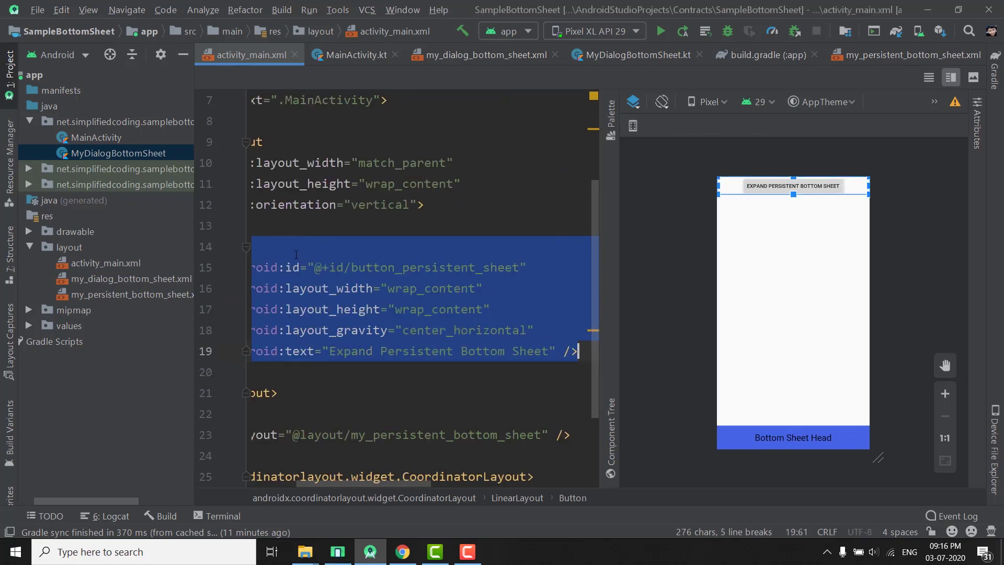
{"action": "key", "text": "ctrl+c"}
{"action": "key", "text": "Right"}
{"action": "key", "text": "Return"}
{"action": "key", "text": "ctrl+v"}
{"action": "key", "text": "Up"}
{"action": "key", "text": "Up"}
{"action": "key", "text": "Up"}
{"action": "key", "text": "End"}
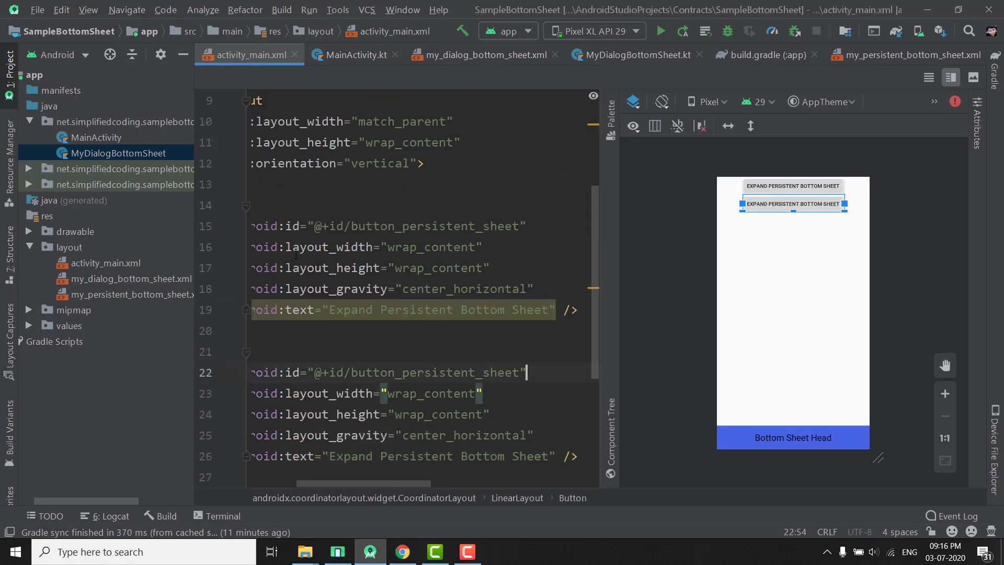
Change the new button's id to button_dialog_sheet
{"action": "key", "text": "Left"}
{"action": "key", "text": "Left"}
{"action": "key", "text": "Left"}
{"action": "key", "text": "Left"}
{"action": "key", "text": "Left"}
{"action": "key", "text": "Left"}
{"action": "key", "text": "BackSpace"}
{"action": "key", "text": "BackSpace"}
{"action": "key", "text": "BackSpace"}
{"action": "type", "text": "di"}
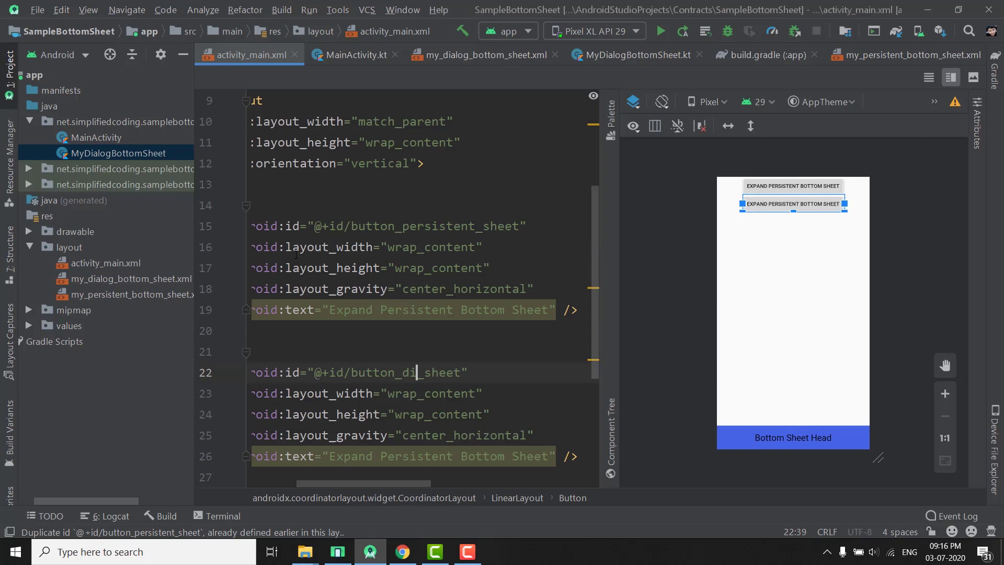
{"action": "type", "text": "alog"}
{"action": "key", "text": "Down"}
{"action": "key", "text": "Down"}
{"action": "key", "text": "Down"}
{"action": "key", "text": "Down"}
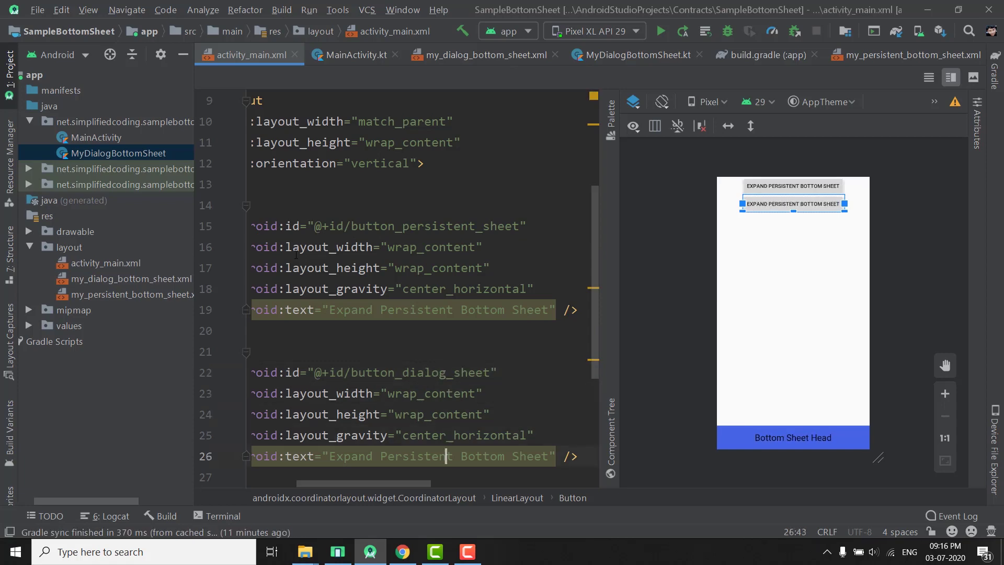
{"action": "key", "text": "Down"}
{"action": "key", "text": "Down"}
{"action": "key", "text": "Up"}
{"action": "key", "text": "Up"}
{"action": "key", "text": "Up"}
{"action": "key", "text": "Up"}
{"action": "key", "text": "Up"}
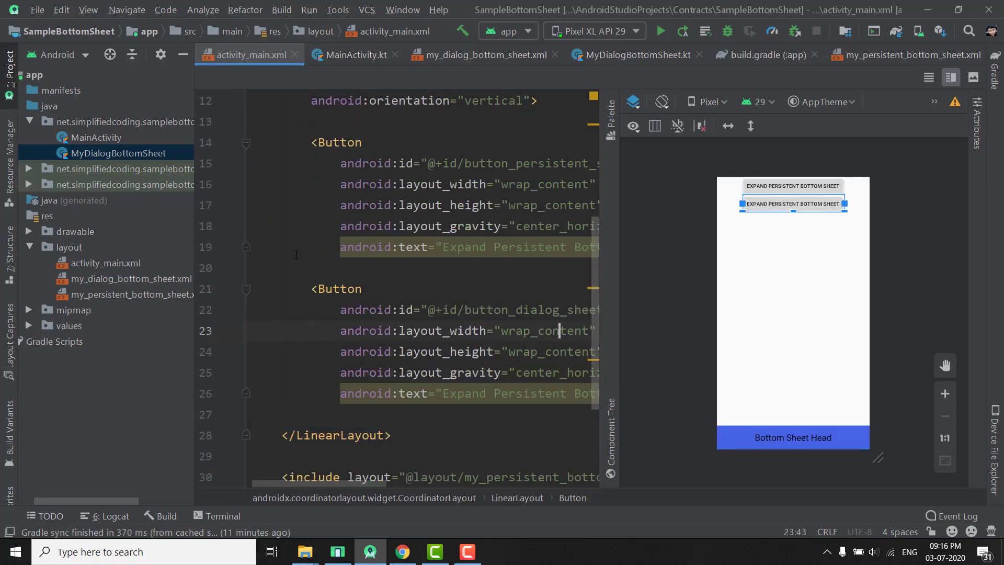
{"action": "key", "text": "Up"}
{"action": "key", "text": "ctrl+Left"}
{"action": "key", "text": "ctrl+Right"}
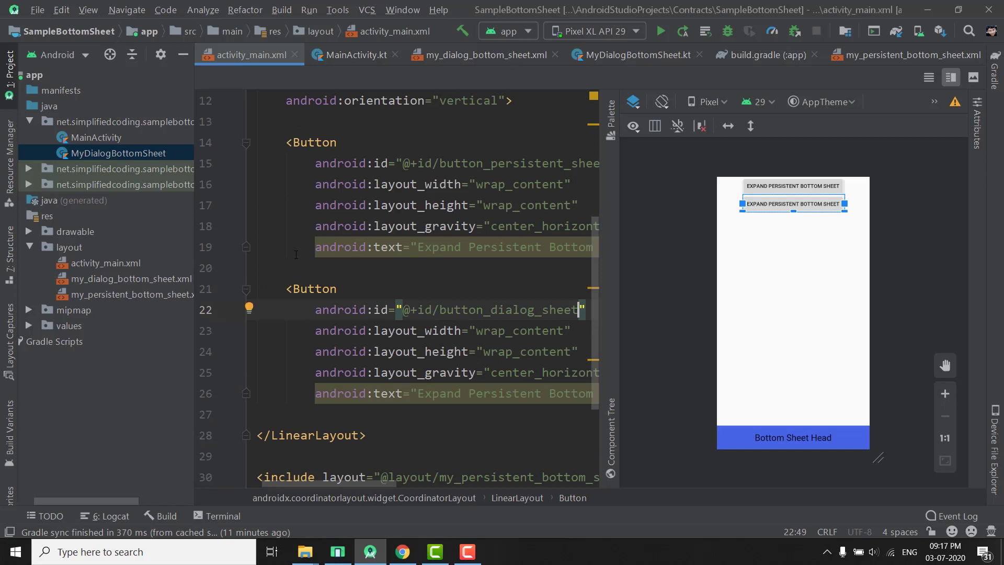
{"action": "key", "text": "ctrl+shift+Left"}
{"action": "scroll", "coordinate": [442, 471], "scroll_direction": "right", "scroll_amount": 3}
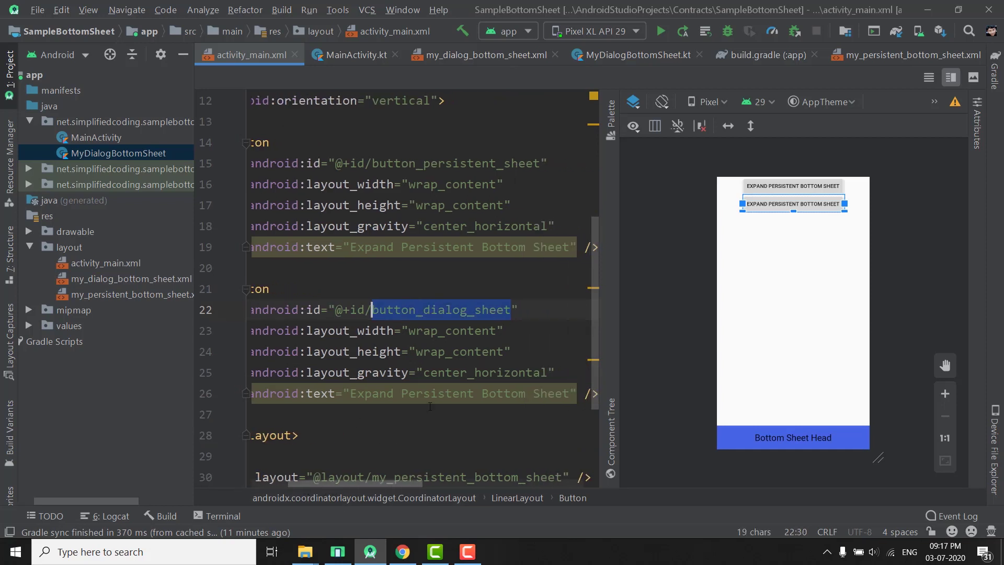
Replace 'Expand Persistent' in the second button's text so it reads 'Show Bottom Sheet'
{"action": "left_click", "coordinate": [452, 394]}
{"action": "double_click", "coordinate": [452, 393]}
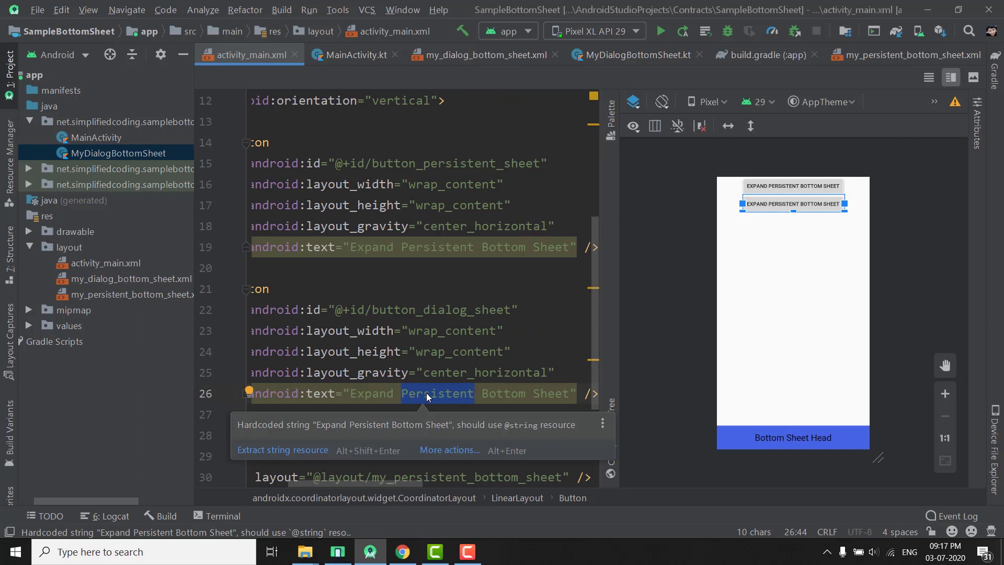
{"action": "key", "text": "ctrl+shift+Left"}
{"action": "key", "text": "ctrl+shift+Left"}
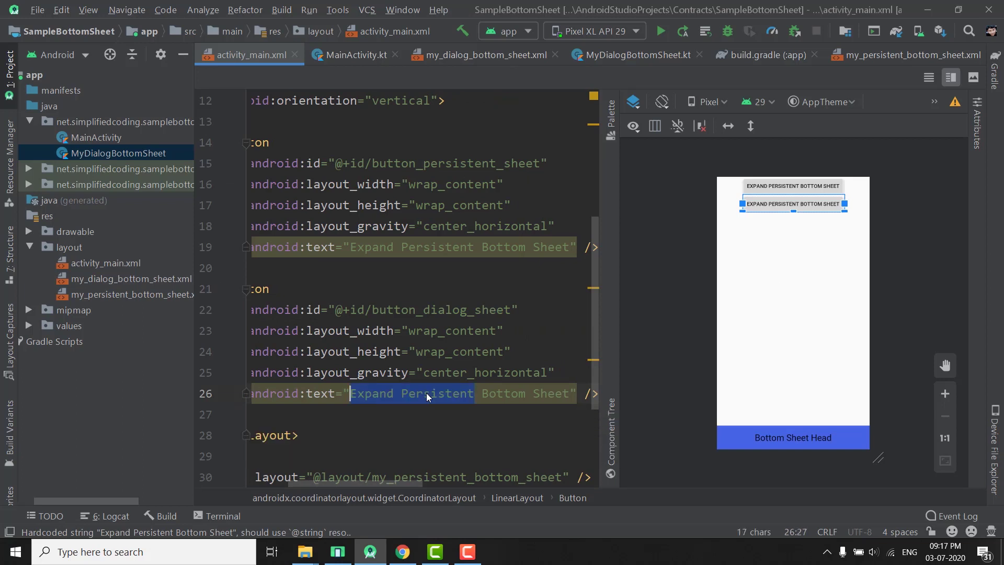
{"action": "type", "text": "Show"}
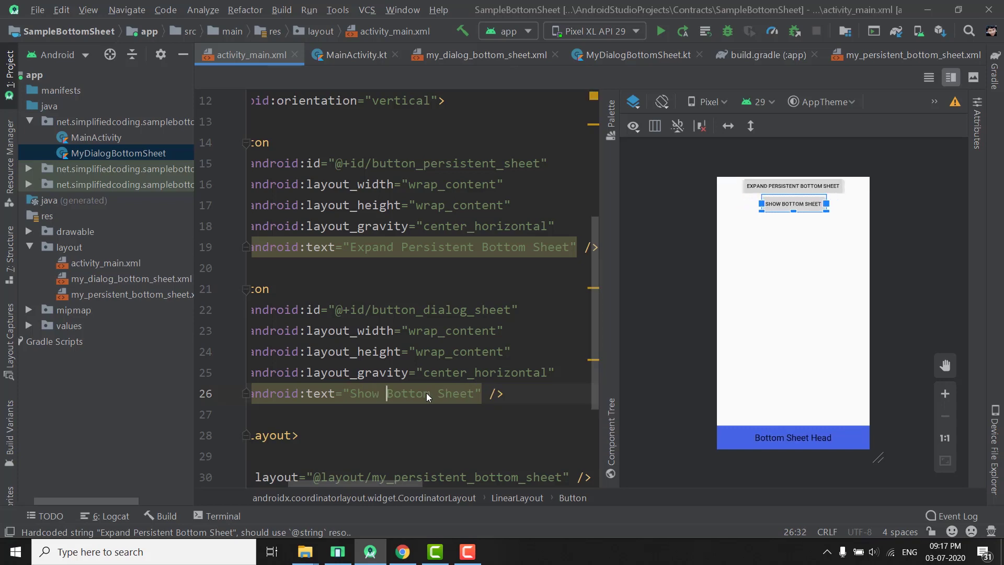
{"action": "key", "text": "ctrl+a"}
{"action": "left_click", "coordinate": [392, 435]}
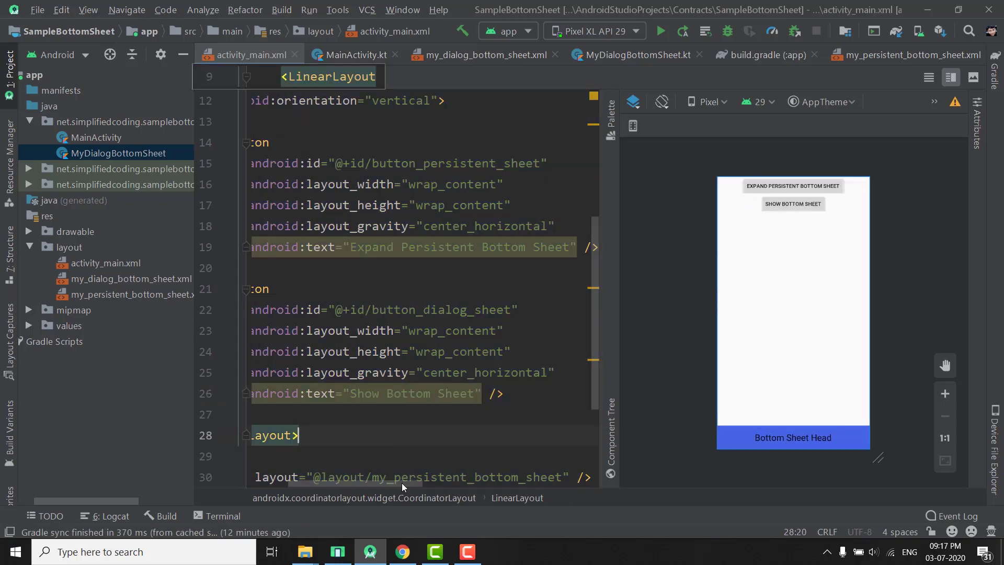
{"action": "left_click_drag", "start_coordinate": [384, 487], "coordinate": [348, 485]}
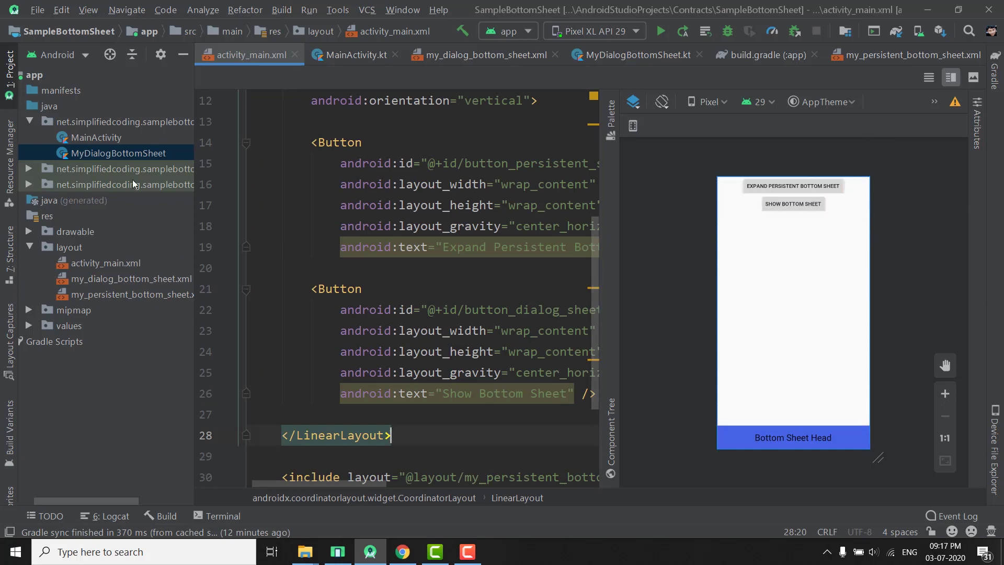
In MainActivity.kt, add a button_dialog_sheet.setOnClickListener block below the persistent sheet listener
{"action": "double_click", "coordinate": [98, 137]}
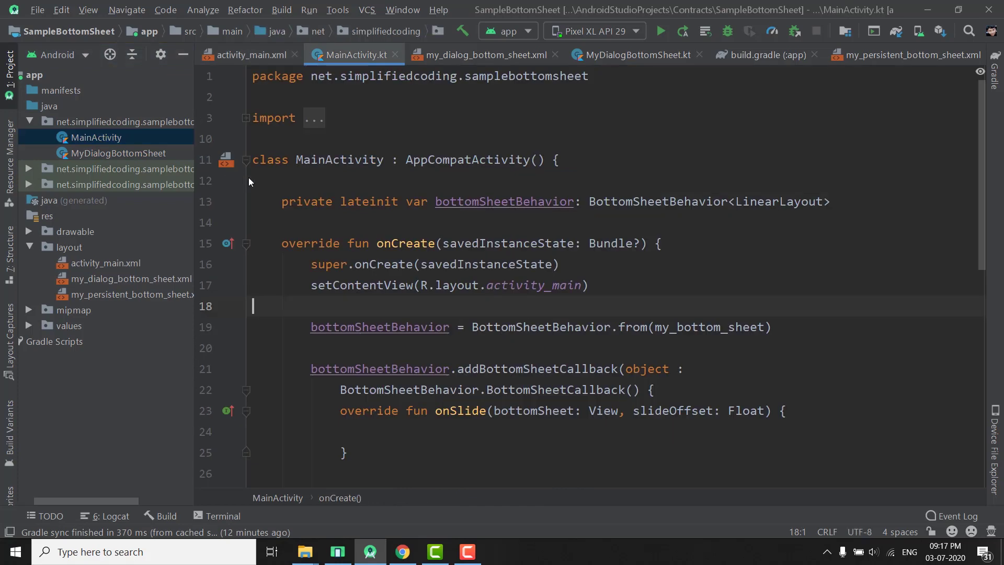
{"action": "scroll", "coordinate": [559, 359], "scroll_direction": "down", "scroll_amount": 5}
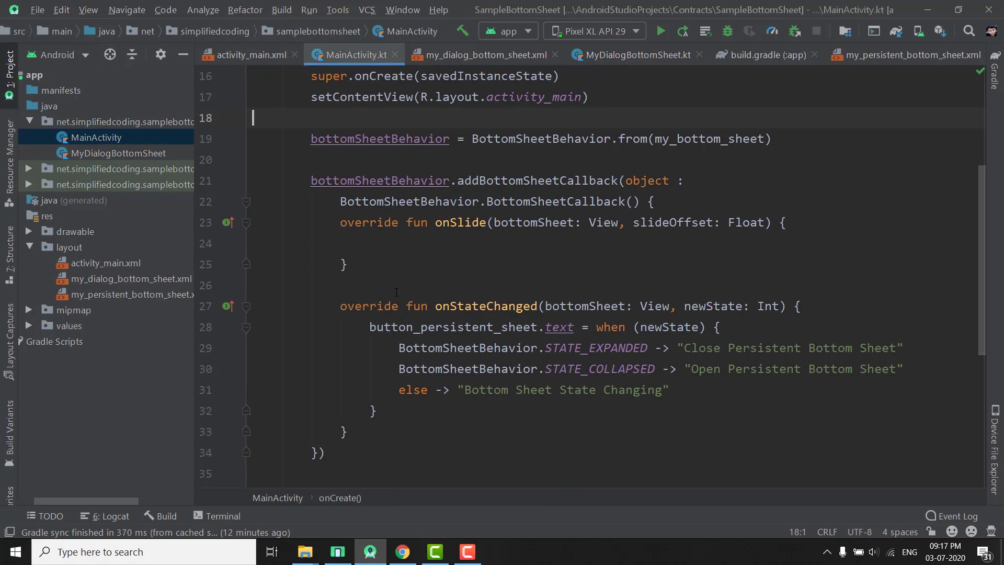
{"action": "scroll", "coordinate": [588, 333], "scroll_direction": "down", "scroll_amount": 1}
{"action": "scroll", "coordinate": [615, 309], "scroll_direction": "down", "scroll_amount": 2}
{"action": "scroll", "coordinate": [616, 309], "scroll_direction": "down", "scroll_amount": 3}
{"action": "left_click", "coordinate": [330, 347]}
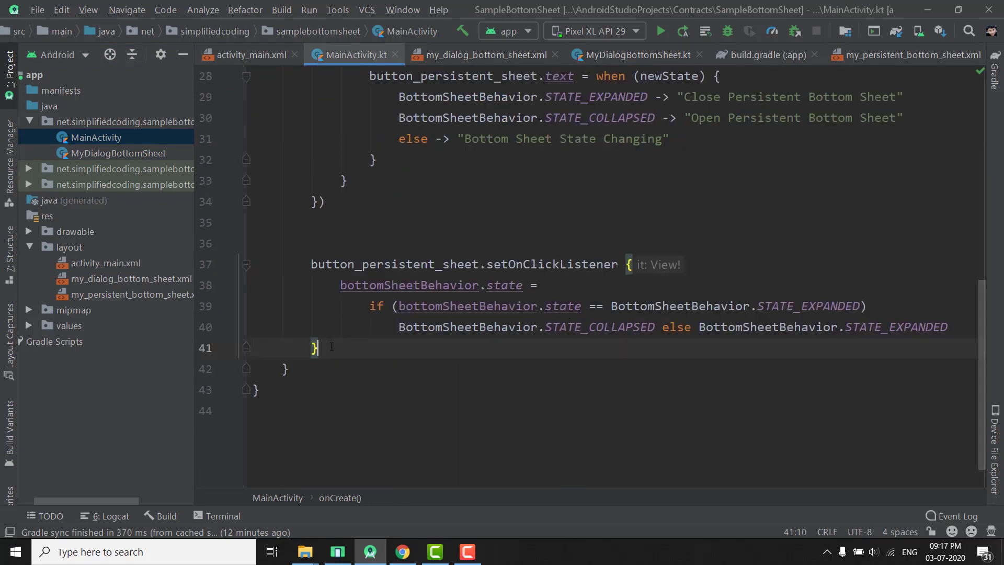
{"action": "key", "text": "Return"}
{"action": "key", "text": "Return"}
{"action": "type", "text": "bu"}
{"action": "key", "text": "BackSpace"}
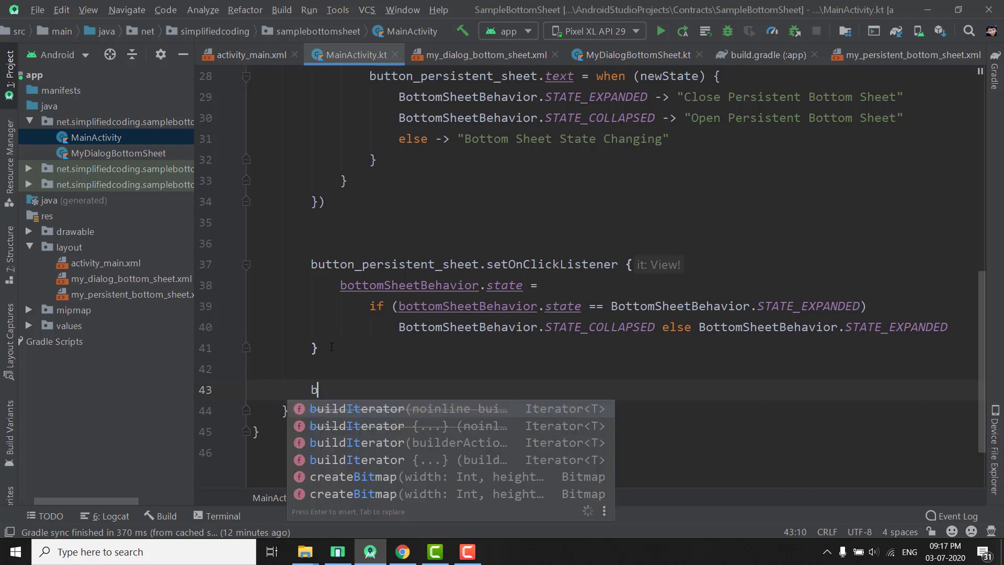
{"action": "type", "text": "utton_d"}
{"action": "key", "text": "Return"}
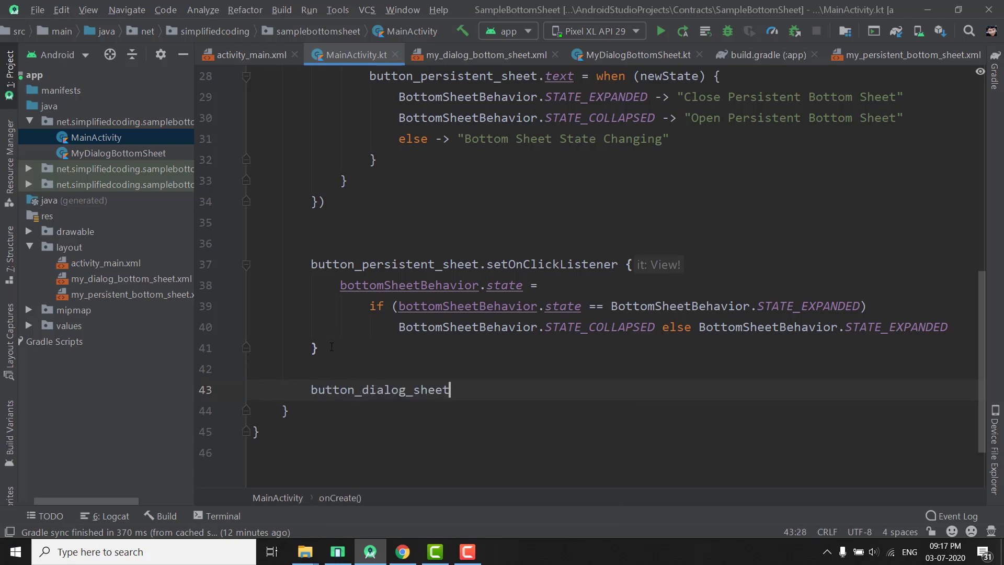
{"action": "type", "text": ".setOnCli"}
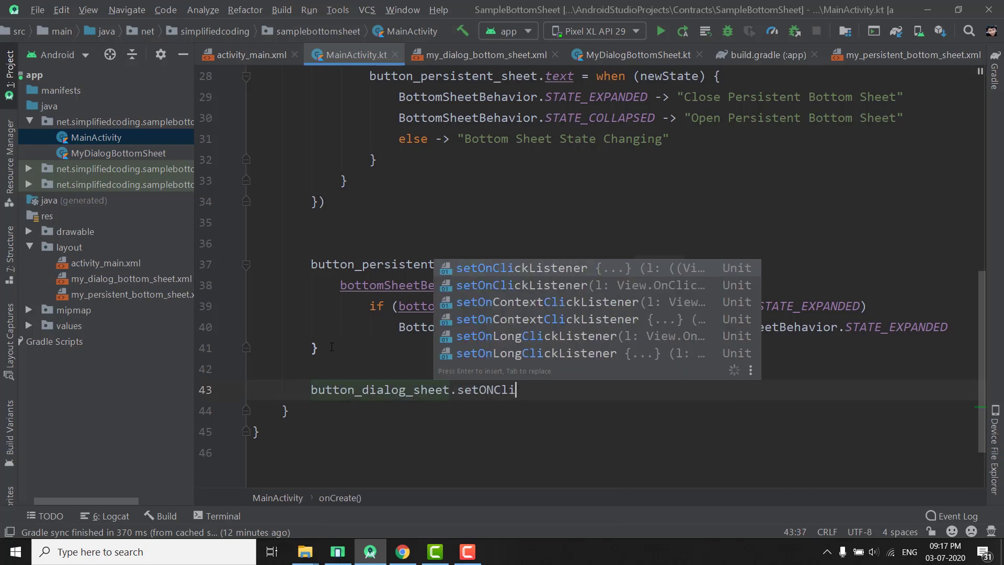
{"action": "key", "text": "Return"}
{"action": "key", "text": "Return"}
{"action": "scroll", "coordinate": [331, 346], "scroll_direction": "down", "scroll_amount": 2}
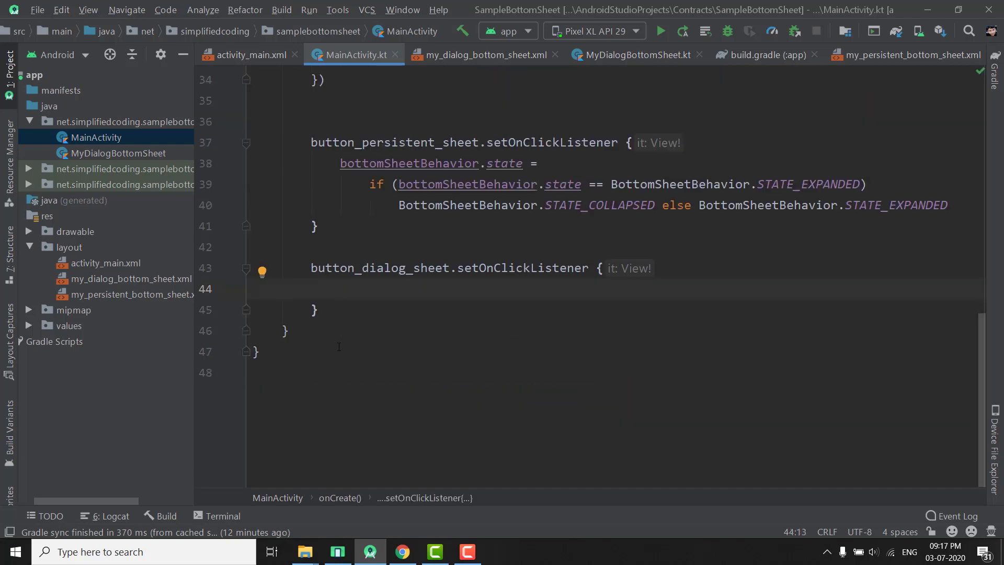
{"action": "type", "text": "My"}
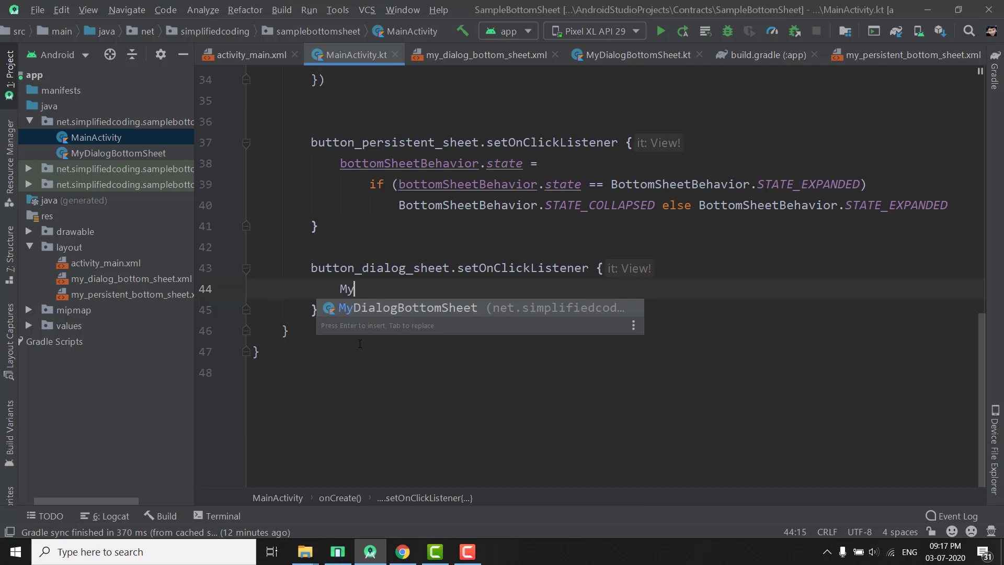
{"action": "type", "text": "D"}
Fill the listener with MyDialogBottomSheet().show(supportFragmentManager, "") using code completion
{"action": "key", "text": "Return"}
{"action": "type", "text": "("}
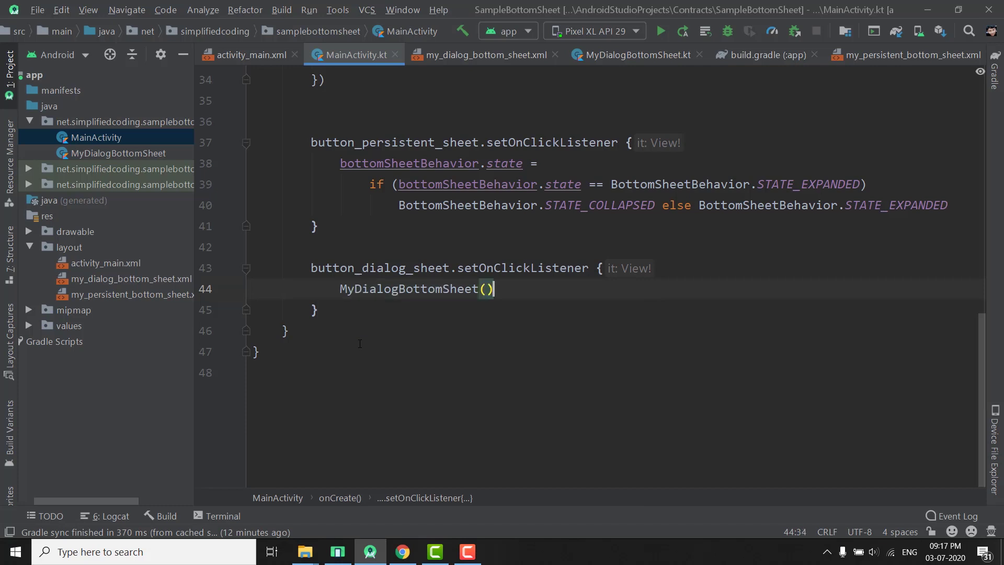
{"action": "type", "text": ").sh"}
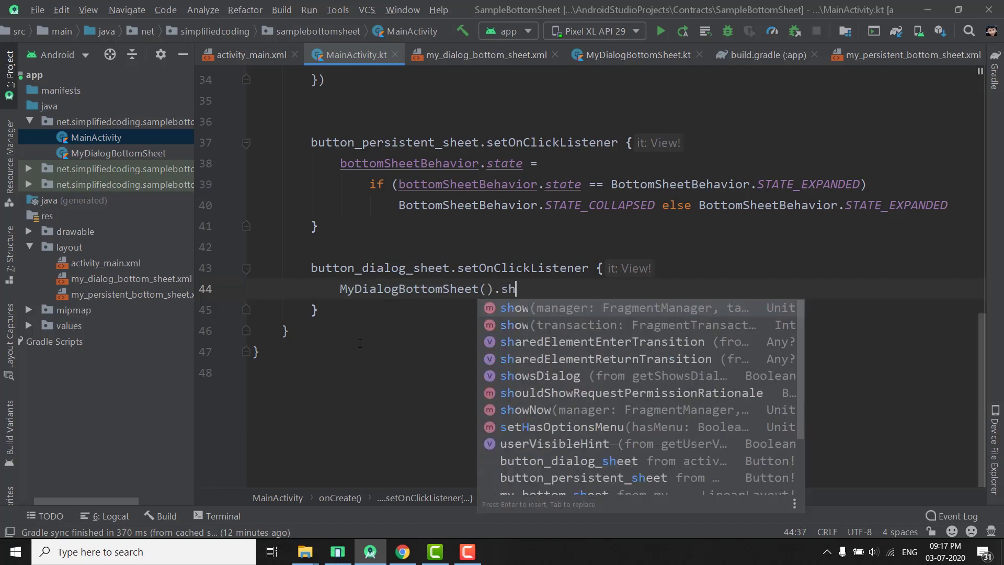
{"action": "key", "text": "Return"}
{"action": "key", "text": "Return"}
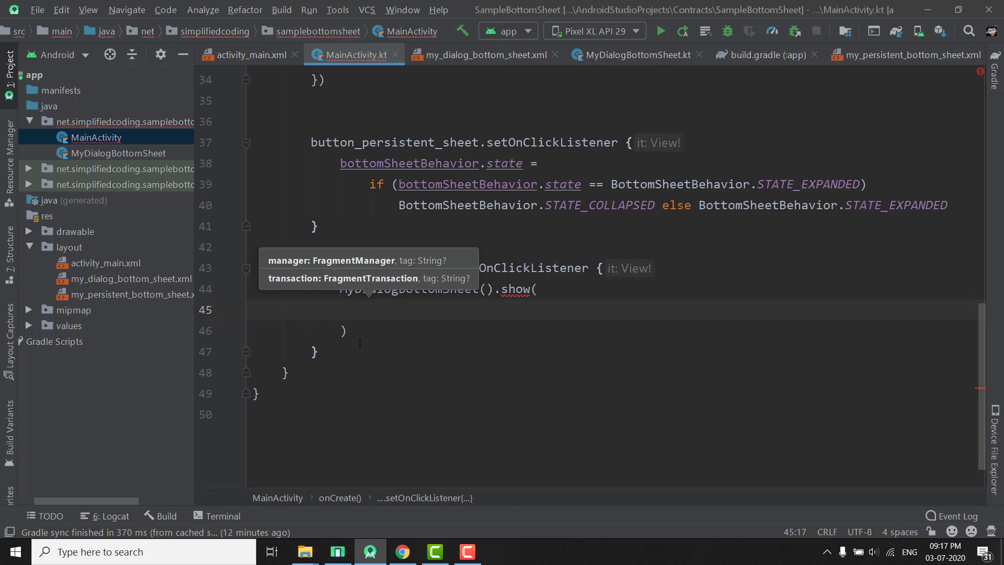
{"action": "type", "text": "getFr"}
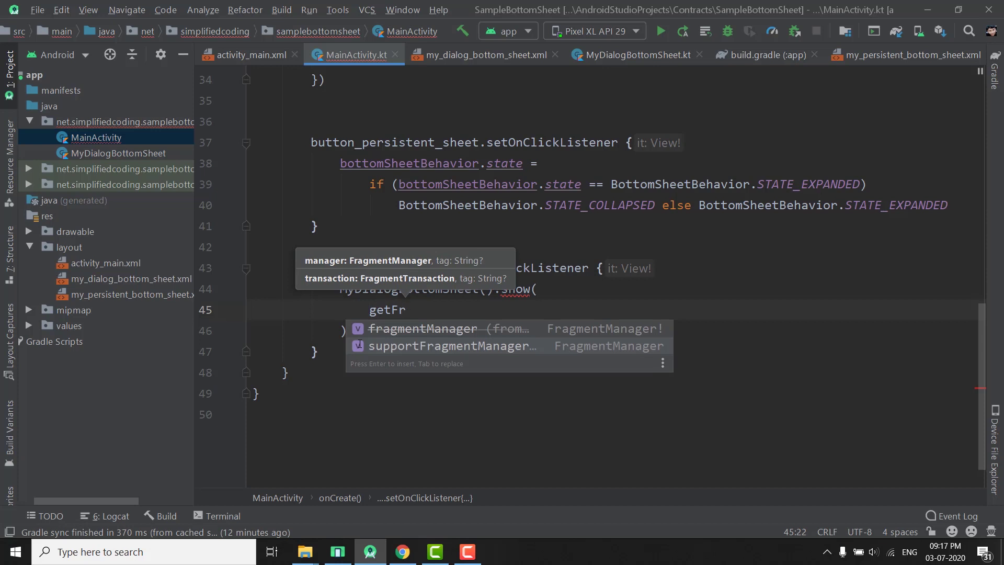
{"action": "key", "text": "Down"}
{"action": "key", "text": "Up"}
{"action": "key", "text": "Down"}
{"action": "key", "text": "Return"}
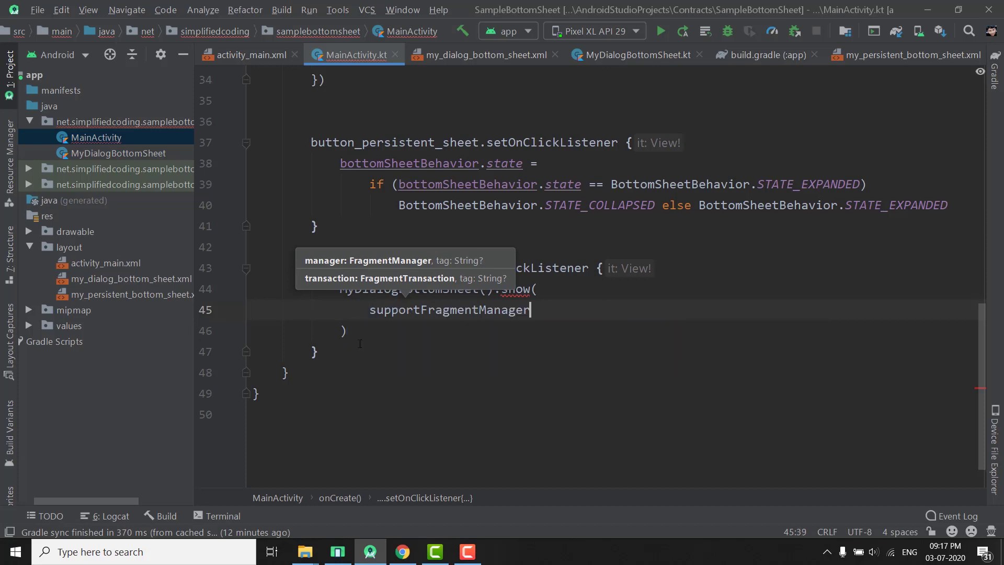
{"action": "type", "text": ","}
{"action": "key", "text": "Return"}
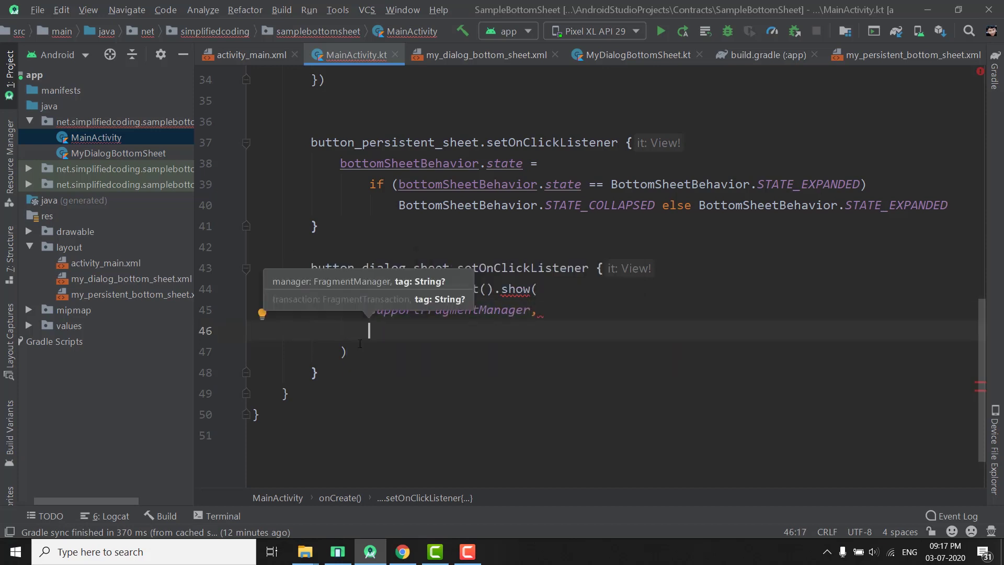
{"action": "type", "text": "\"\""}
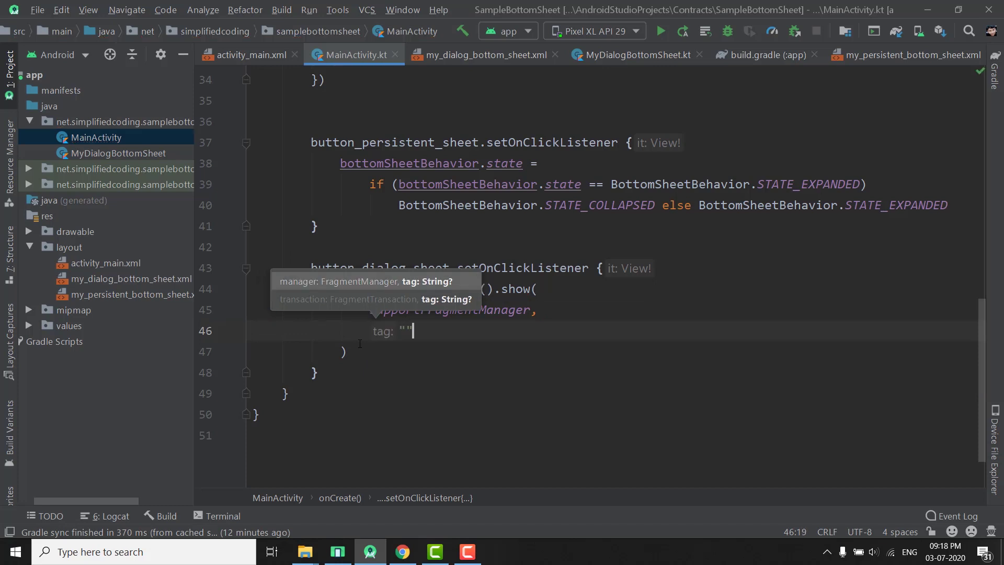
{"action": "key", "text": "Down"}
{"action": "key", "text": "Down"}
{"action": "key", "text": "Down"}
{"action": "key", "text": "Down"}
{"action": "key", "text": "ctrl+a"}
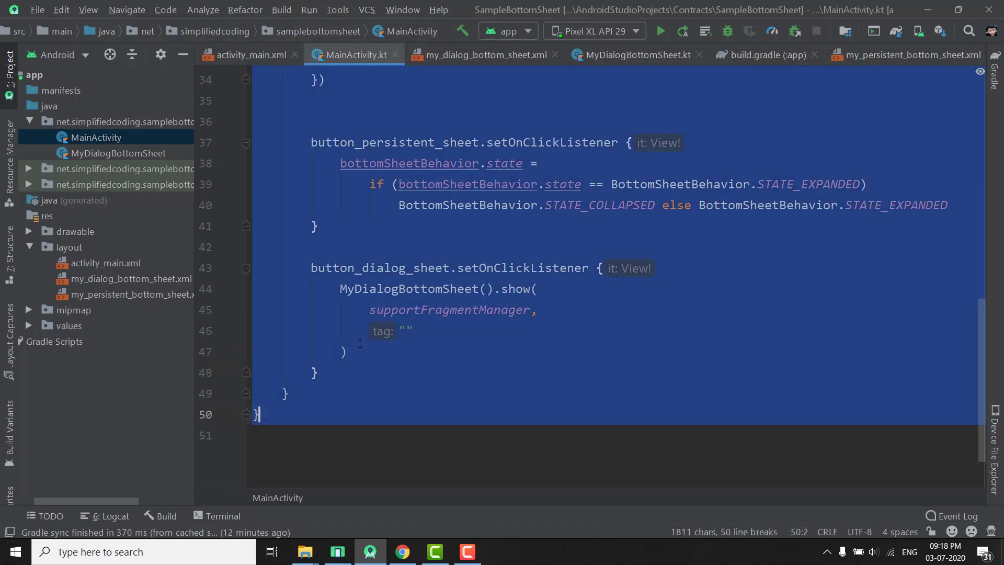
{"action": "left_click", "coordinate": [531, 345]}
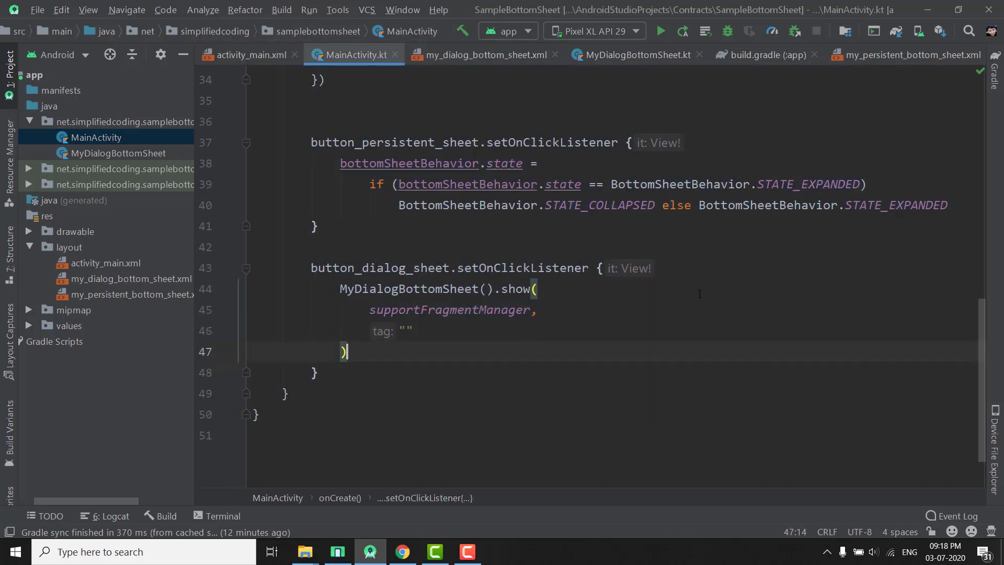
{"action": "scroll", "coordinate": [645, 293], "scroll_direction": "up", "scroll_amount": 6}
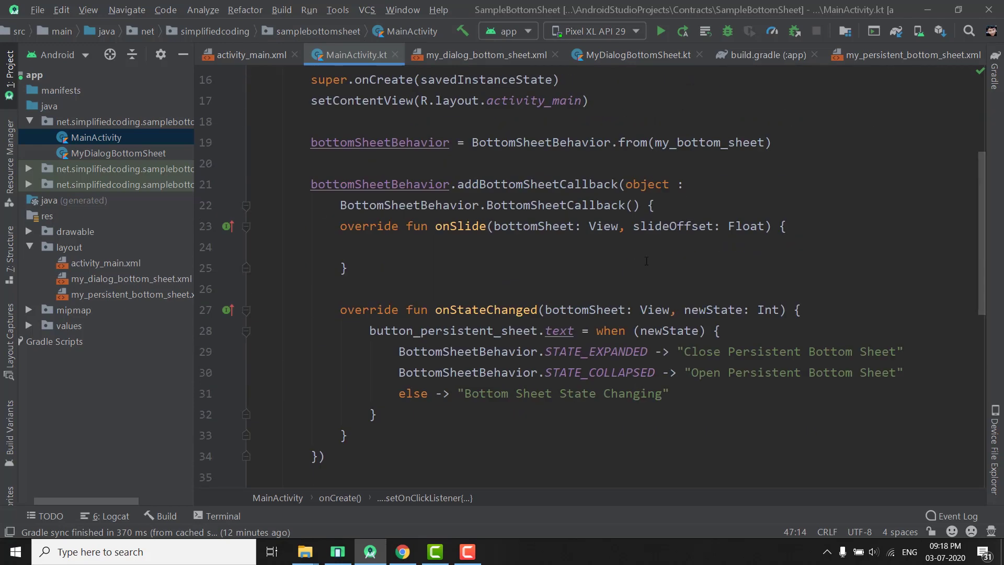
{"action": "scroll", "coordinate": [647, 261], "scroll_direction": "down", "scroll_amount": 6}
Run the app on the Pixel XL emulator and open, dismiss and reopen the Item 1–4 bottom sheet
{"action": "left_click", "coordinate": [661, 31]}
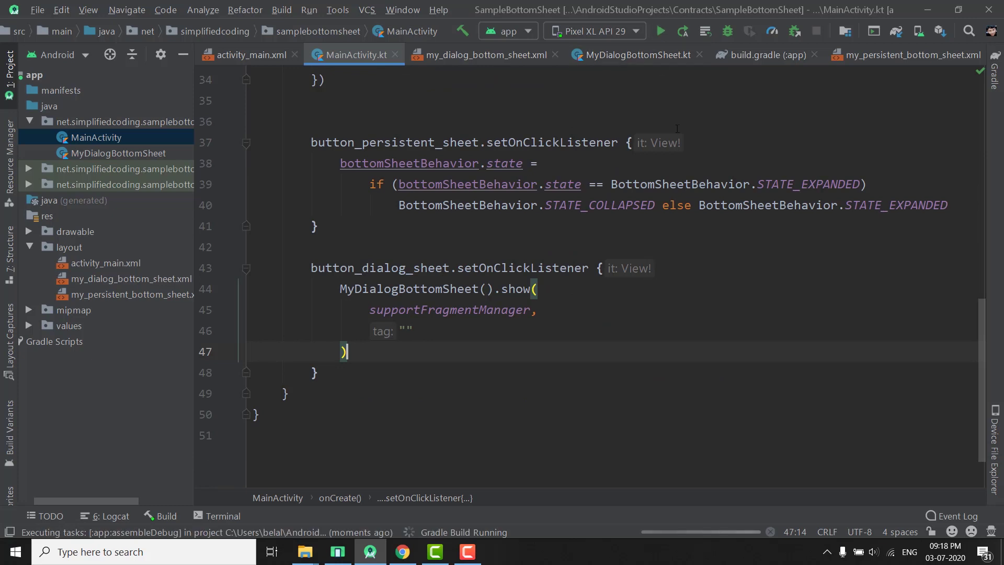
{"action": "left_click", "coordinate": [861, 147]}
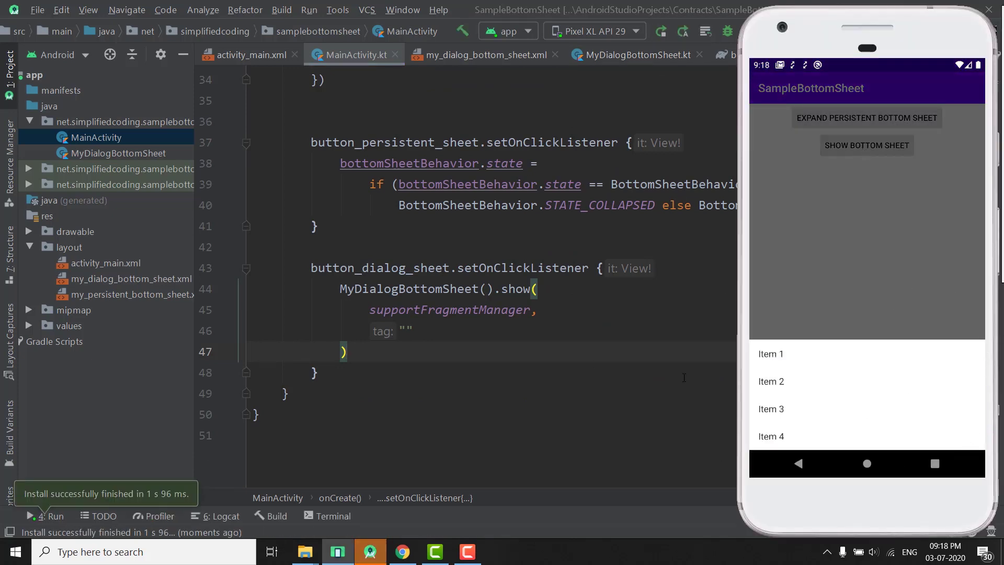
{"action": "left_click", "coordinate": [848, 310]}
{"action": "left_click", "coordinate": [854, 146]}
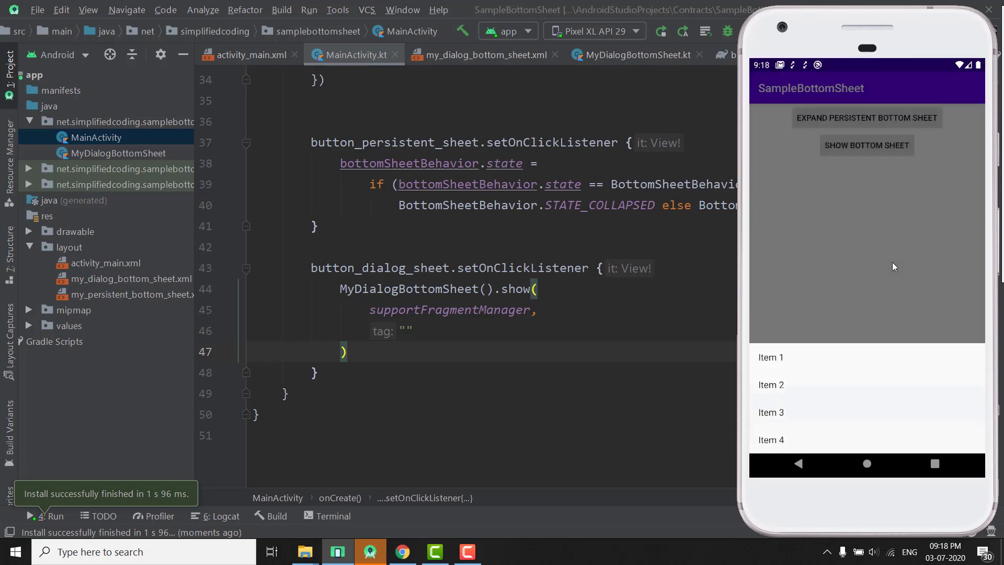
{"action": "left_click", "coordinate": [892, 262]}
{"action": "left_click", "coordinate": [879, 145]}
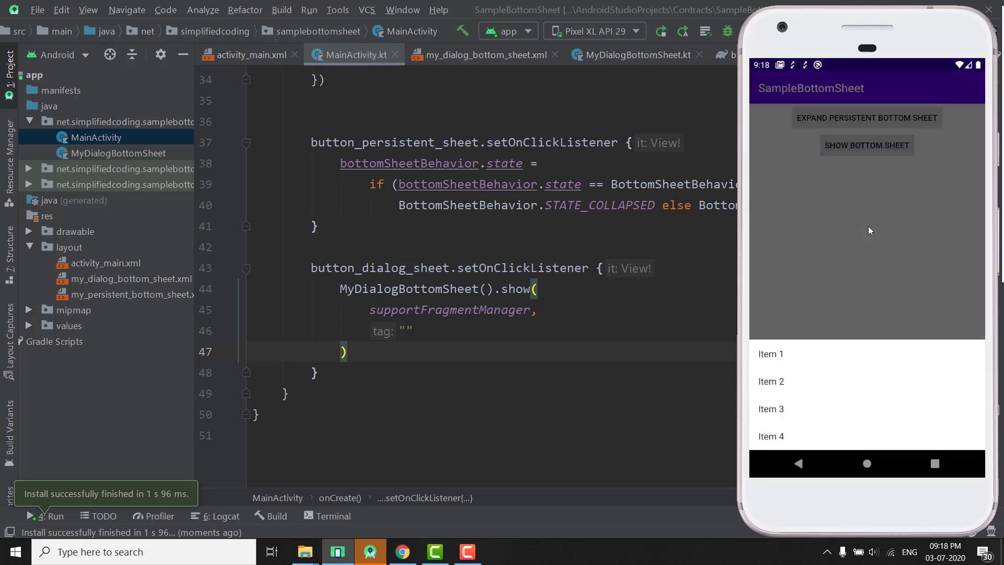